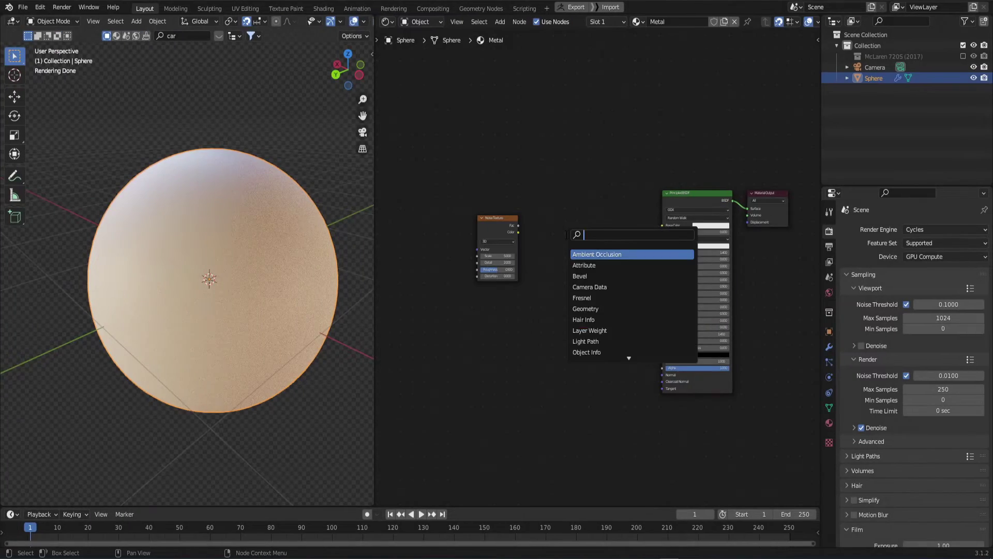
# Add a ColorRamp node between the Noise Texture and the Principled BSDF, and feed the noise Fac output into it
pyautogui.write('col')
pyautogui.press('Return')
pyautogui.click(551, 220)
pyautogui.scroll(3, 536, 251)
pyautogui.moveTo(537, 252); pyautogui.dragTo(594, 246, button='middle')
pyautogui.moveTo(571, 212); pyautogui.dragTo(615, 281)
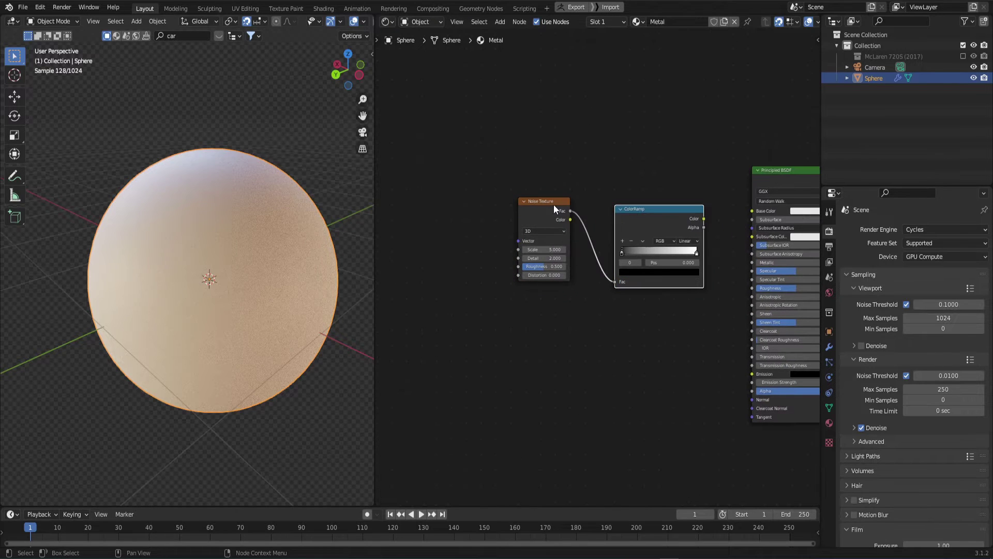
# Add coordinate nodes to the Noise Texture, delete the Mapping node, and connect the Texture Coordinate's Object output to the noise Vector
pyautogui.click(553, 204)
pyautogui.hotkey('ctrl', 't')
pyautogui.moveTo(563, 137); pyautogui.dragTo(732, 114, button='middle')
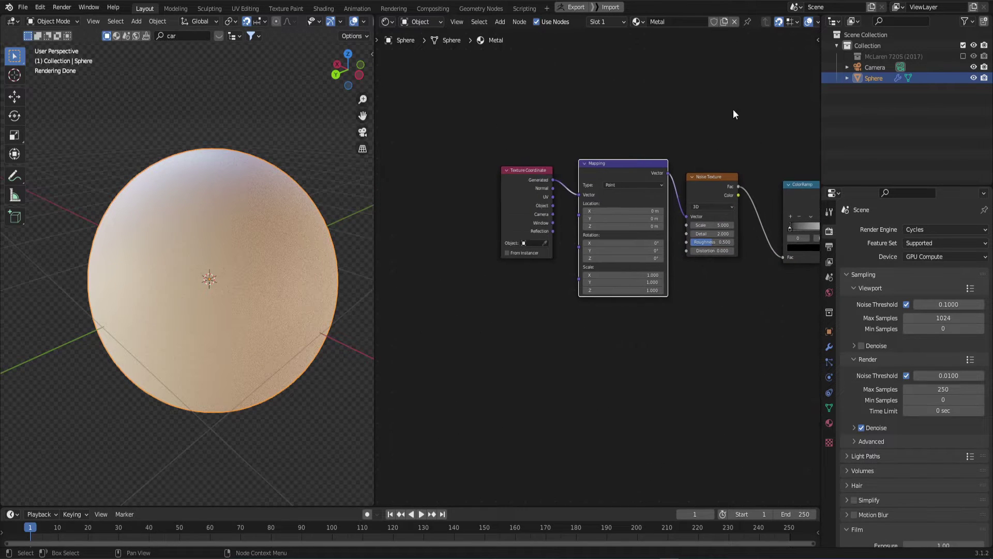
pyautogui.press('x')
pyautogui.moveTo(553, 205); pyautogui.dragTo(686, 217)
# Connect the ColorRamp's Color output to the Principled BSDF's Base Color
pyautogui.moveTo(642, 248); pyautogui.dragTo(383, 272, button='middle')
pyautogui.scroll(5, 594, 233)
pyautogui.moveTo(616, 206); pyautogui.dragTo(618, 205)
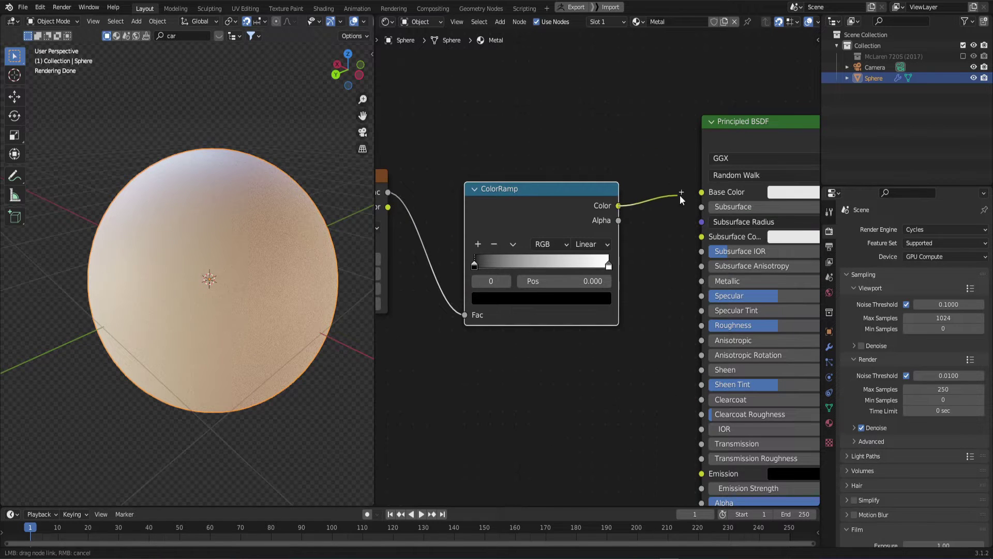
pyautogui.moveTo(684, 194); pyautogui.dragTo(695, 193)
# Lighten the ColorRamp's black stop to a dark grey and move it to position 0.352
pyautogui.moveTo(515, 267); pyautogui.dragTo(601, 241, button='middle')
pyautogui.click(561, 238)
pyautogui.click(600, 272)
pyautogui.moveTo(668, 167); pyautogui.dragTo(668, 161)
pyautogui.moveTo(560, 239); pyautogui.dragTo(608, 240)
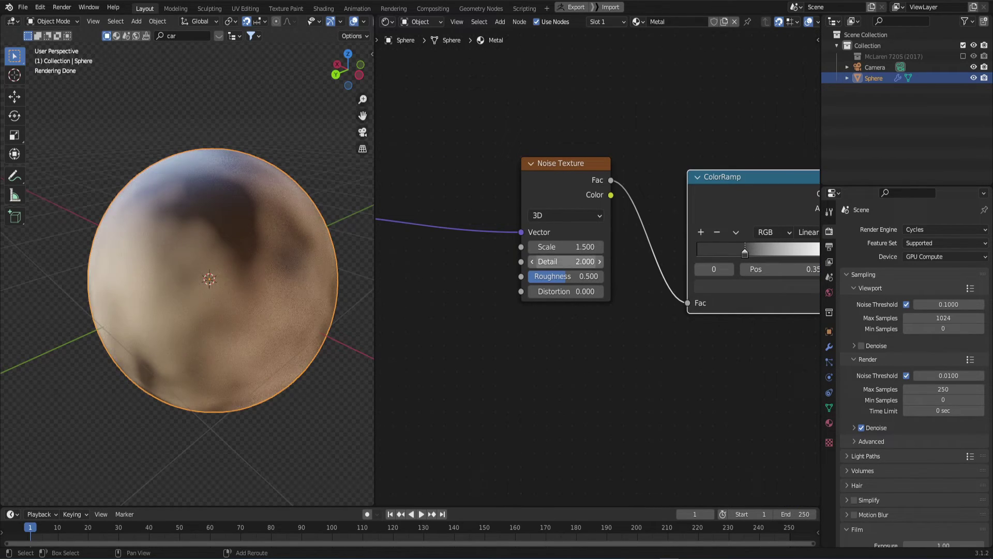
# Set the Noise Texture's Scale to 1.5 and Detail to 15, and raise the Principled BSDF's Metallic to 1
pyautogui.moveTo(549, 262); pyautogui.dragTo(880, 262)
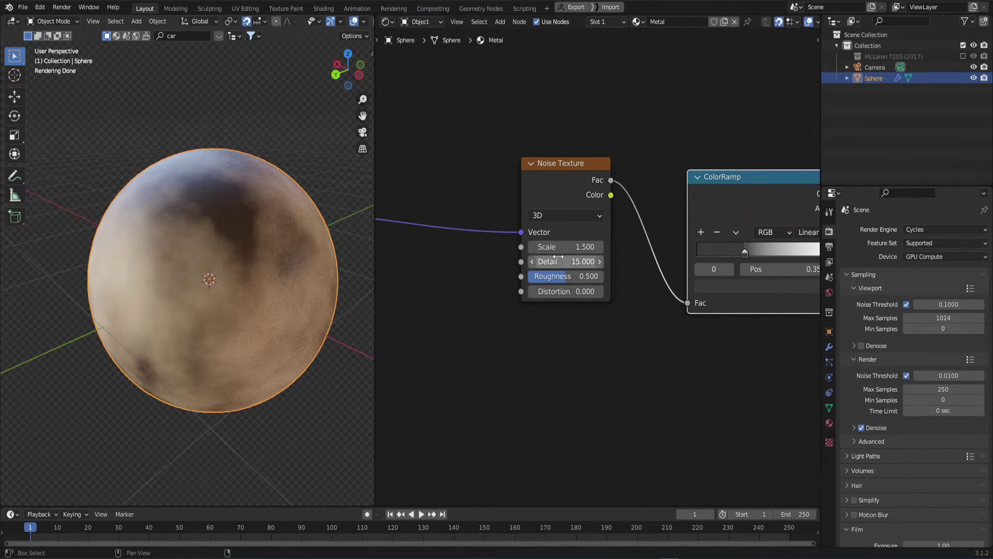
pyautogui.scroll(-2, 544, 293)
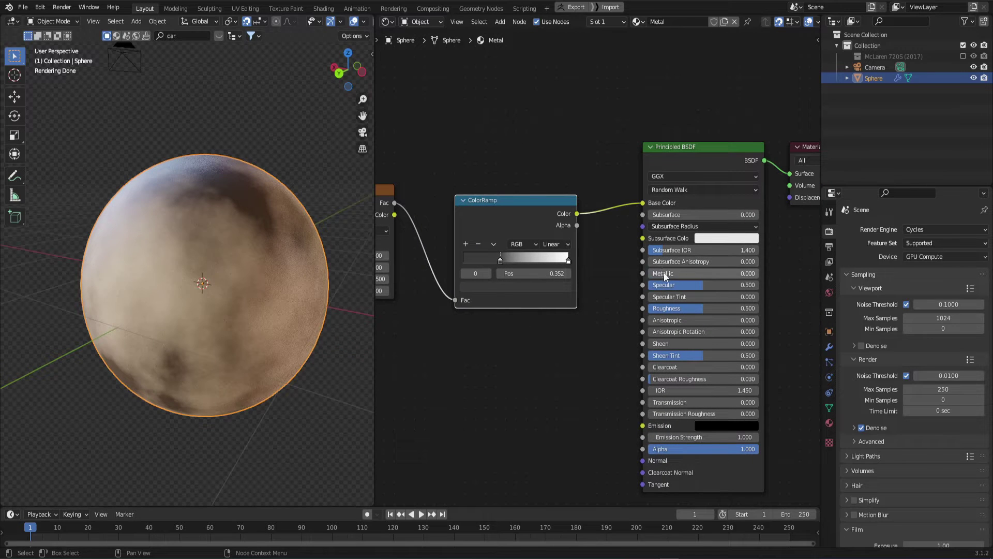
pyautogui.moveTo(663, 272); pyautogui.dragTo(735, 272)
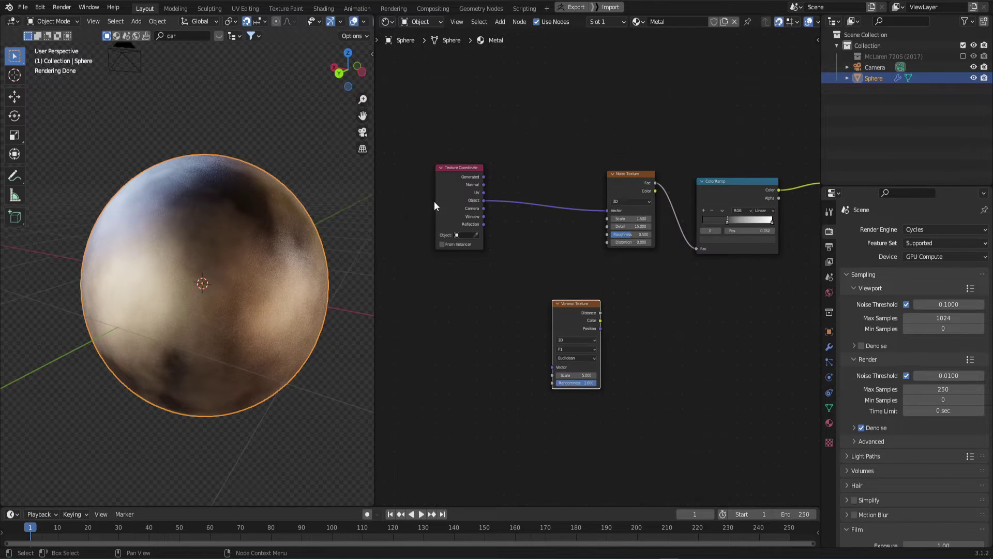
# Reposition the Texture Coordinate node and its reroute lower, and link its Object output to the Voronoi Texture's Vector
pyautogui.moveTo(434, 200); pyautogui.dragTo(395, 357)
pyautogui.press('g')
pyautogui.click(506, 395)
pyautogui.keyDown('alt'); pyautogui.moveTo(496, 361); pyautogui.dragTo(600, 379, button='right'); pyautogui.keyUp('alt')
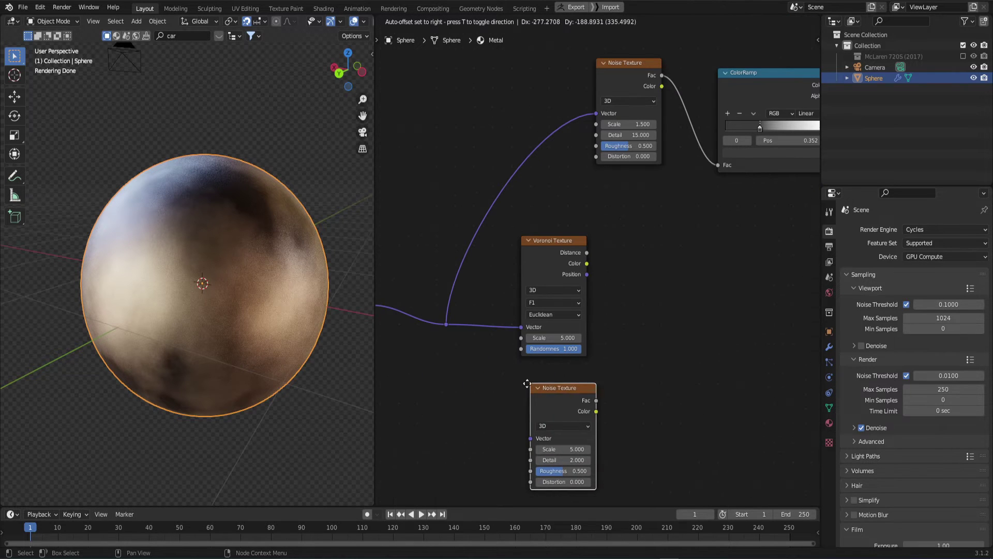
# Add a Noise Texture and a Mix node, mix Voronoi Distance with noise Fac as Color1 and Color2, and link the object coordinates to the noise
pyautogui.click(521, 372)
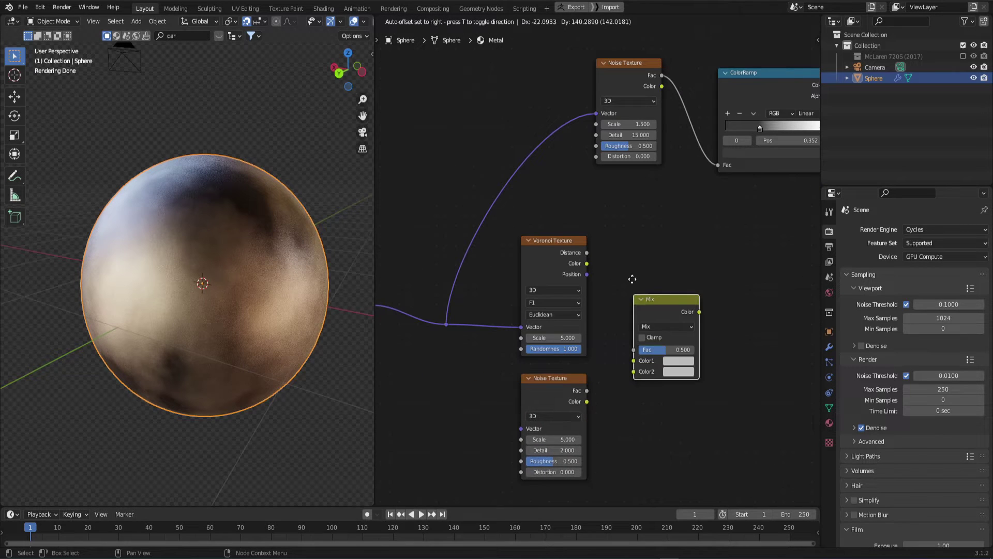
pyautogui.click(632, 257)
pyautogui.moveTo(586, 253); pyautogui.dragTo(633, 331)
pyautogui.click(583, 396)
pyautogui.moveTo(623, 364); pyautogui.dragTo(633, 342)
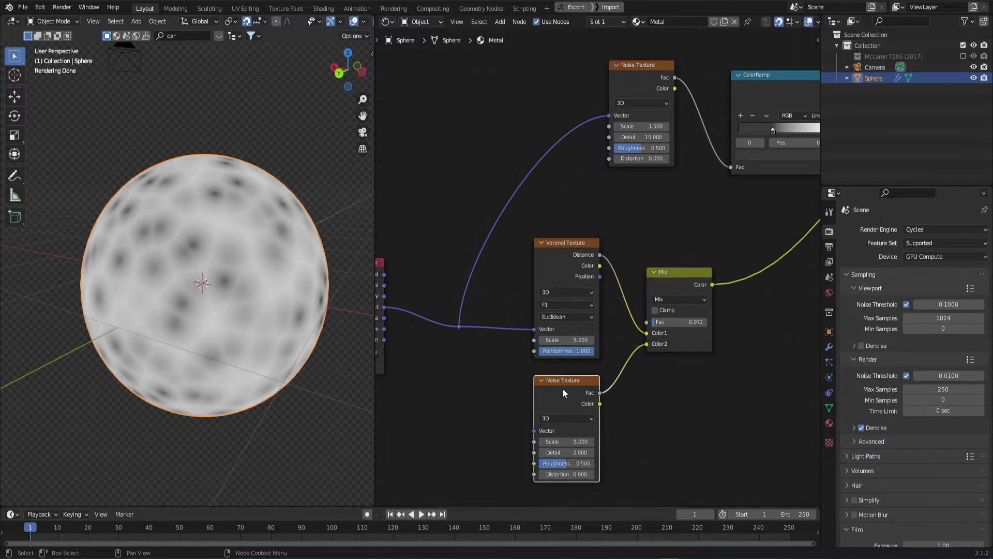
pyautogui.moveTo(563, 388); pyautogui.dragTo(625, 375, button='middle')
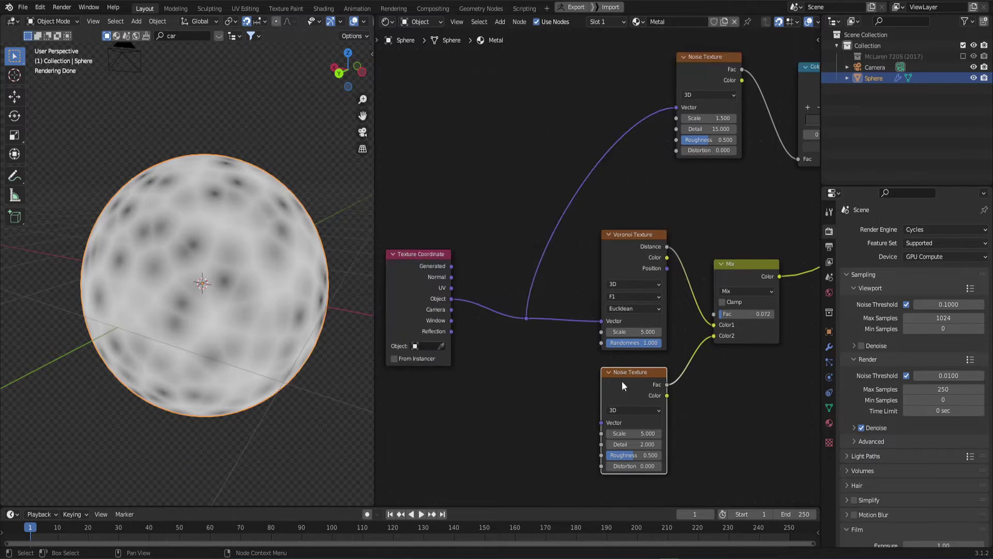
pyautogui.moveTo(522, 317); pyautogui.dragTo(625, 422)
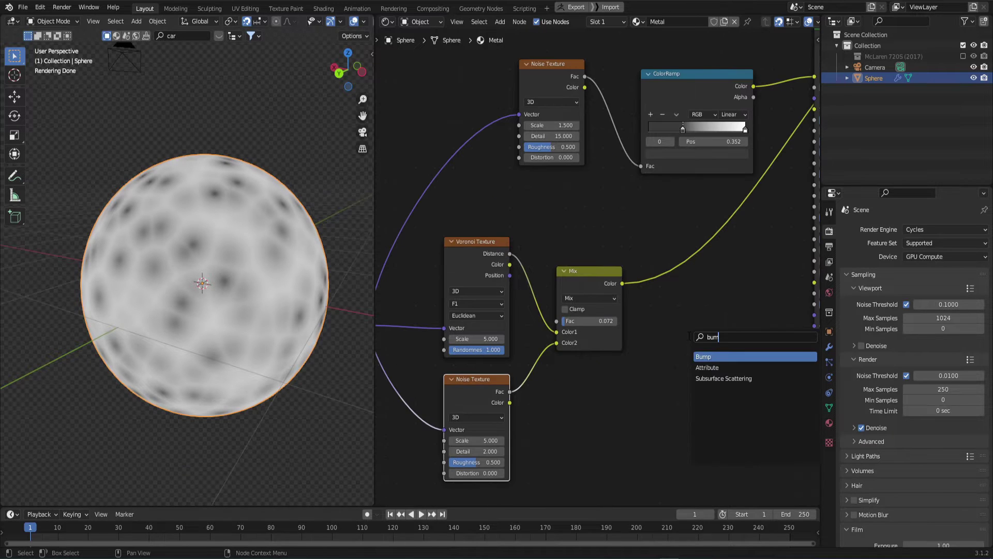
# Add a Bump node with the Mix colour as its Height, and connect its Normal output to the Principled BSDF's Normal
pyautogui.press('Return')
pyautogui.click(682, 355)
pyautogui.click(623, 283)
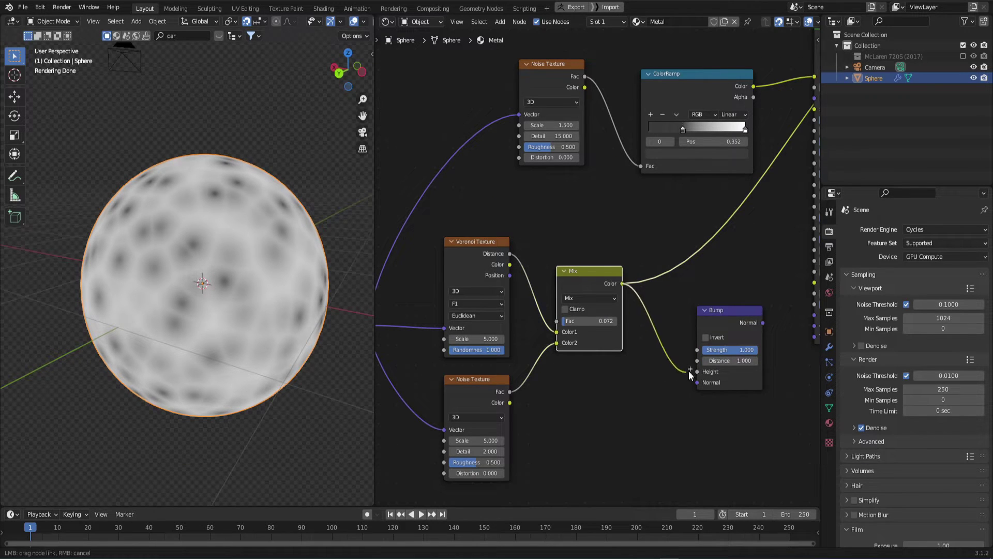
pyautogui.moveTo(648, 390); pyautogui.dragTo(560, 397, button='middle')
pyautogui.click(676, 326)
pyautogui.click(674, 329)
pyautogui.moveTo(724, 327); pyautogui.dragTo(727, 321)
pyautogui.moveTo(726, 321); pyautogui.dragTo(667, 315, button='middle')
pyautogui.moveTo(290, 228); pyautogui.dragTo(244, 312, button='middle')
pyautogui.moveTo(243, 311); pyautogui.dragTo(223, 305, button='middle')
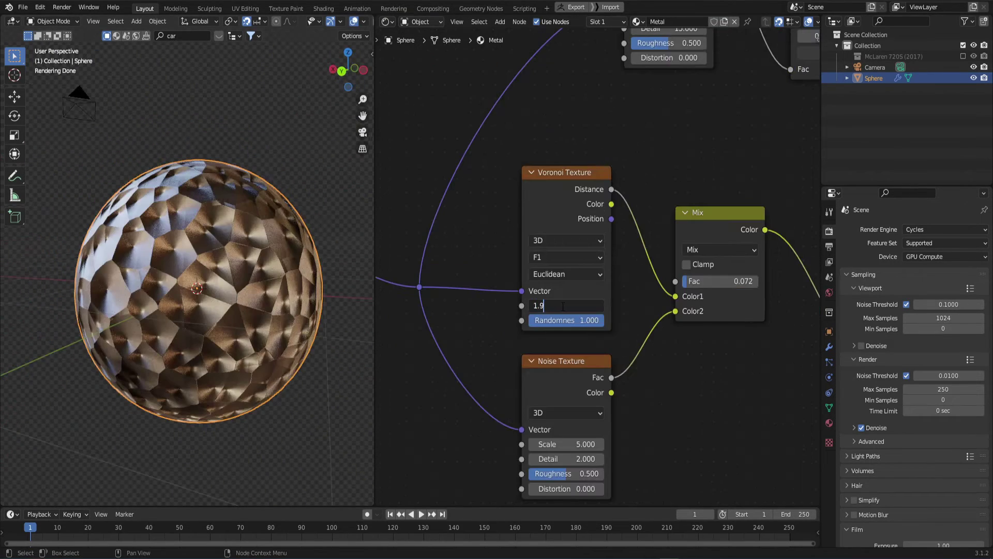
# Set the Voronoi Texture's Scale to 1.9 and its feature output to Smooth F1
pyautogui.press('Return')
pyautogui.click(557, 258)
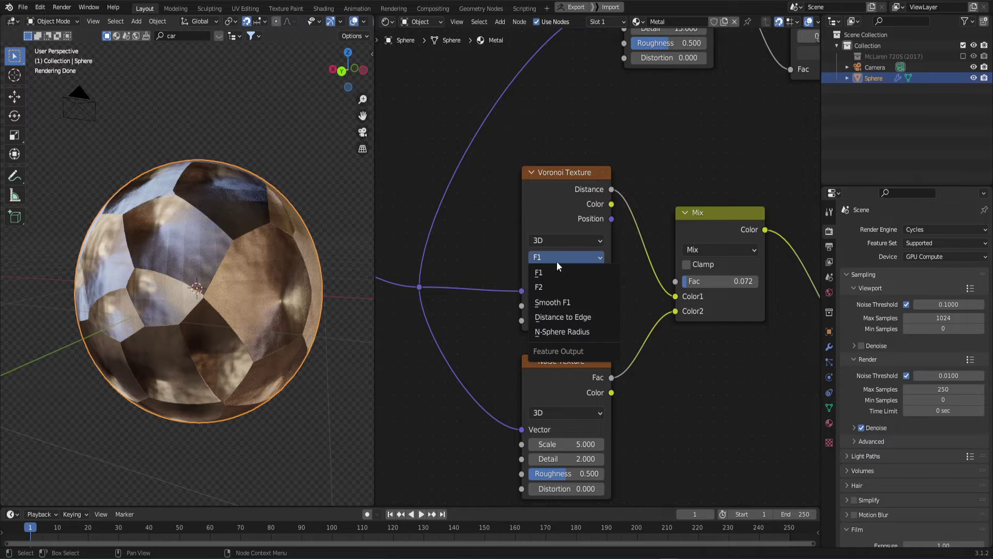
pyautogui.click(565, 301)
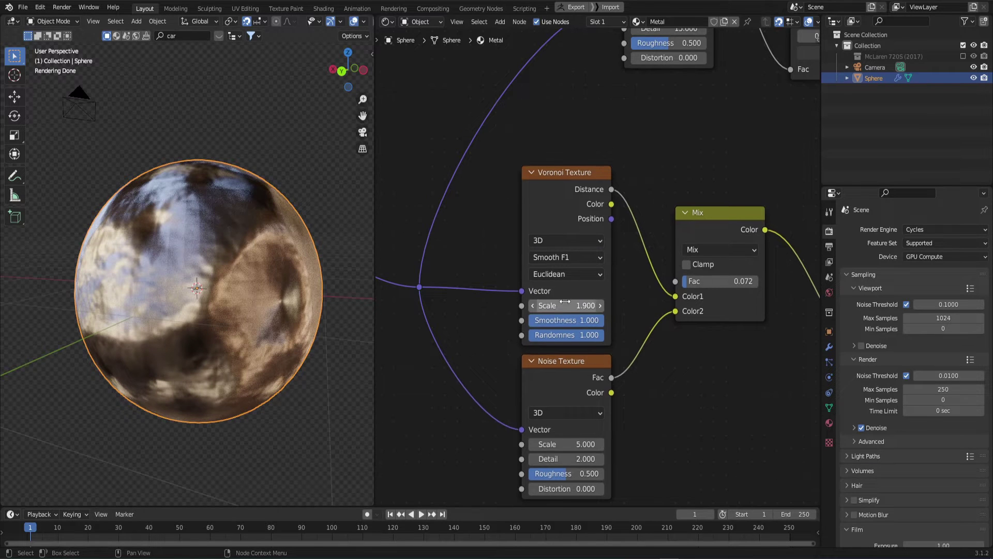
# Drive the Voronoi Texture's Randomness with the lower Noise Texture's Fac output
pyautogui.keyDown('shift'); pyautogui.scroll(-2, 564, 348); pyautogui.keyUp('shift')
pyautogui.moveTo(565, 350); pyautogui.dragTo(564, 365)
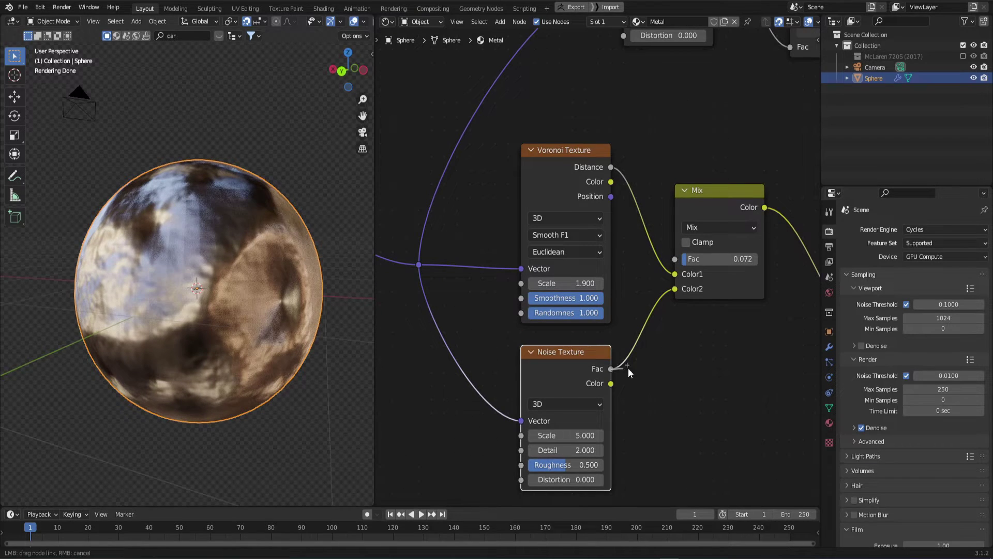
pyautogui.moveTo(520, 314); pyautogui.dragTo(519, 314)
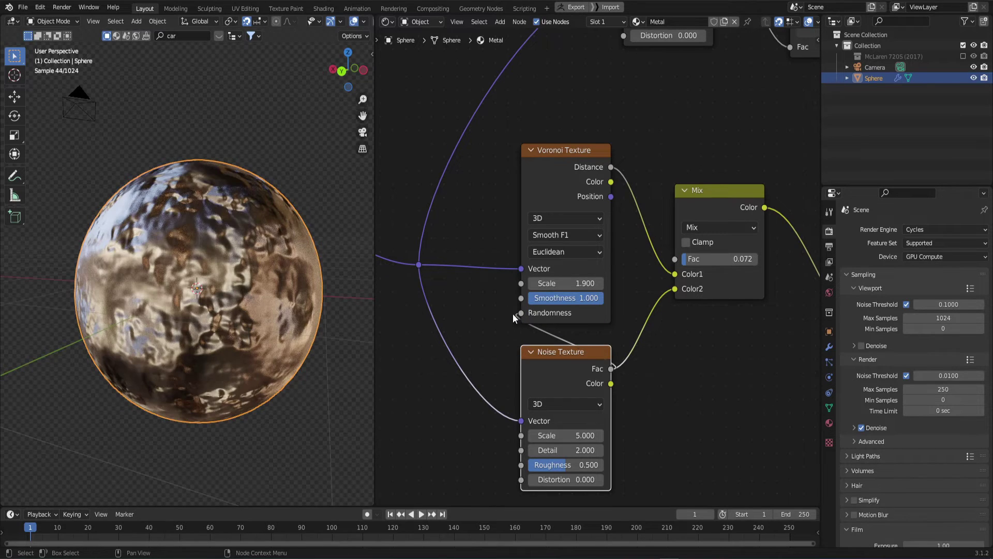
# Set the lower Noise Texture's Detail to 3.73 and Distortion to 0.07, and reduce the Bump Strength to 0.29
pyautogui.moveTo(564, 450); pyautogui.dragTo(595, 450)
pyautogui.moveTo(566, 479); pyautogui.dragTo(574, 479)
pyautogui.moveTo(672, 381); pyautogui.dragTo(478, 270, button='middle')
pyautogui.moveTo(646, 303); pyautogui.dragTo(590, 304)
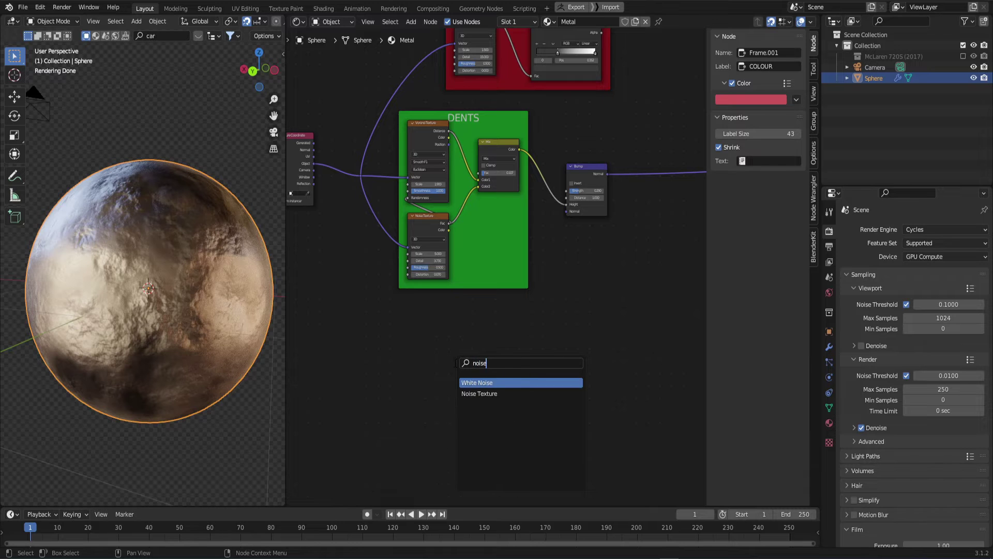
# Add a Noise Texture and a ColorRamp beneath the DENTS frame, and connect the noise Fac to the ramp
pyautogui.click(479, 394)
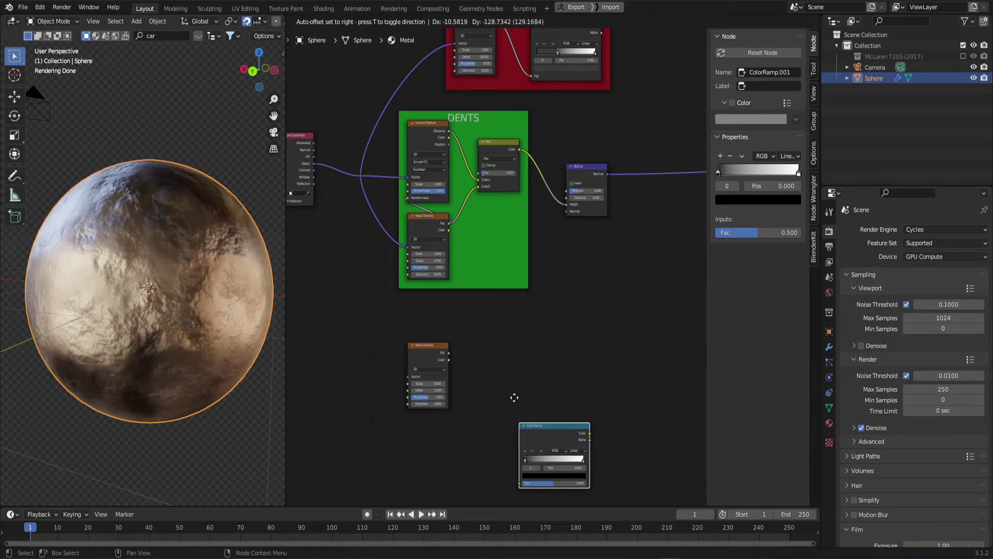
pyautogui.click(474, 365)
pyautogui.keyDown('alt'); pyautogui.moveTo(555, 412); pyautogui.dragTo(556, 414, button='right'); pyautogui.keyUp('alt')
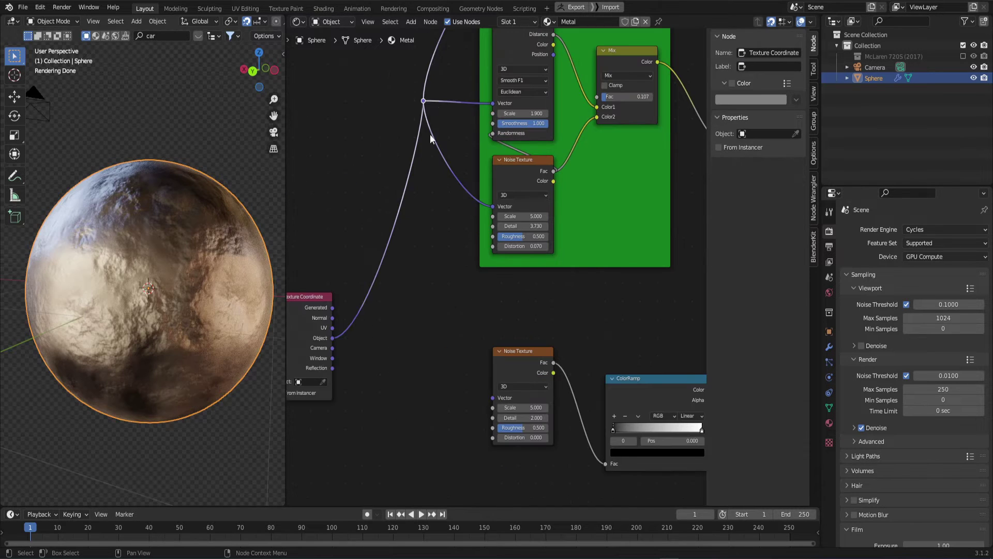
# Move the coordinate reroute down and link it to the new Noise Texture's Vector input
pyautogui.press('g')
pyautogui.click(416, 330)
pyautogui.keyDown('alt'); pyautogui.moveTo(416, 332); pyautogui.dragTo(500, 414, button='right'); pyautogui.keyUp('alt')
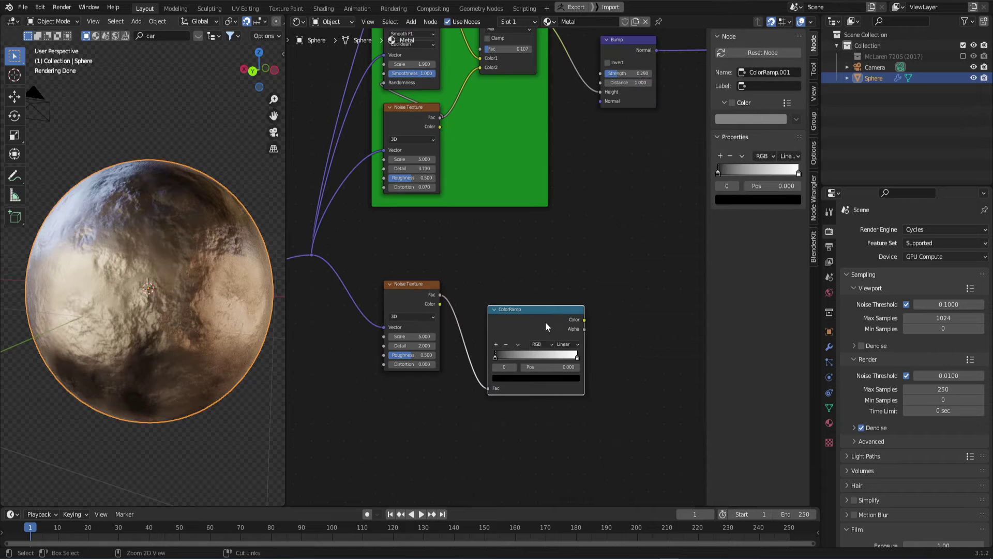
# Preview the new ColorRamp and set its Noise Texture to Scale 13, Detail 4.5, Roughness 0.793 and Distortion 3.59
pyautogui.keyDown('ctrl'); pyautogui.keyDown('shift'); pyautogui.click(545, 321); pyautogui.keyUp('shift'); pyautogui.keyUp('ctrl')
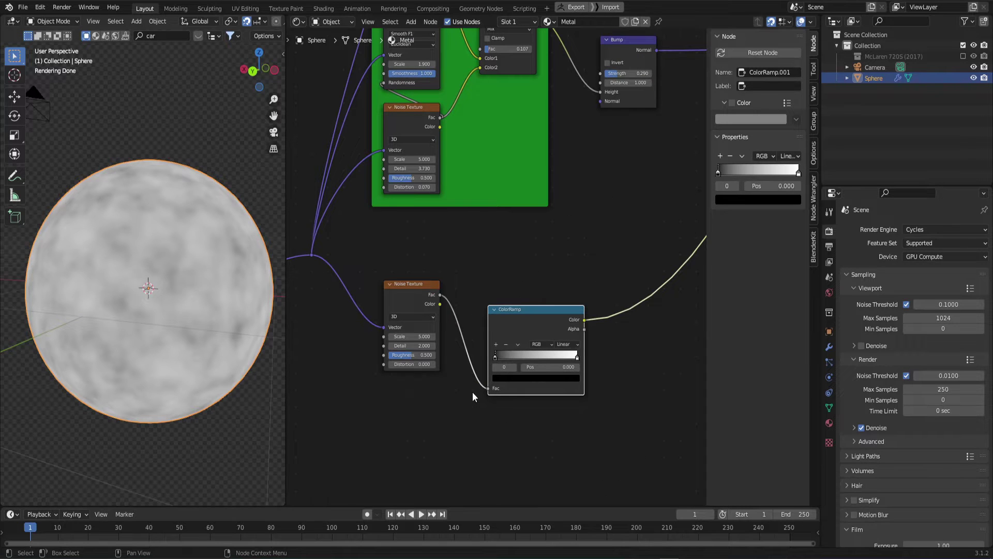
pyautogui.scroll(2, 469, 392)
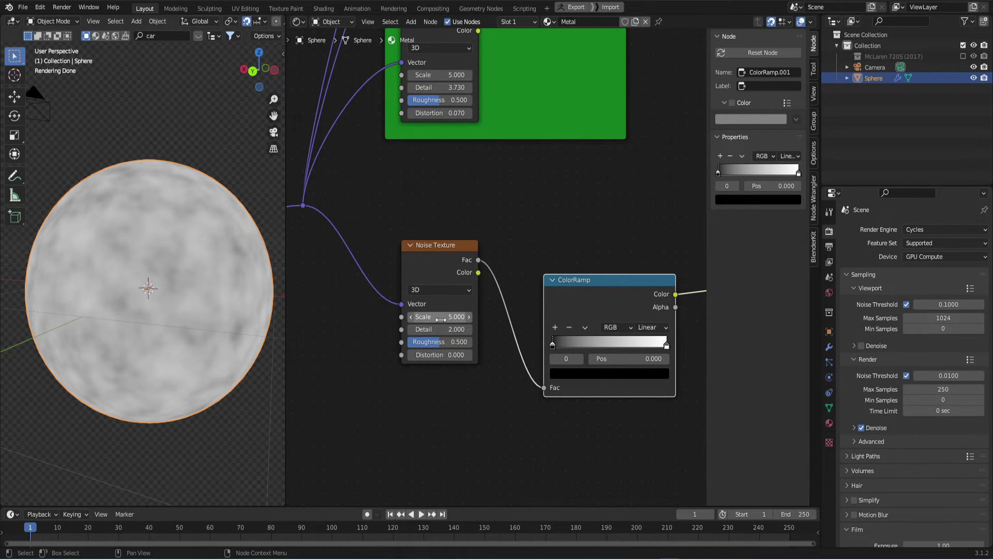
pyautogui.click(441, 319)
pyautogui.write('13')
pyautogui.press('Return')
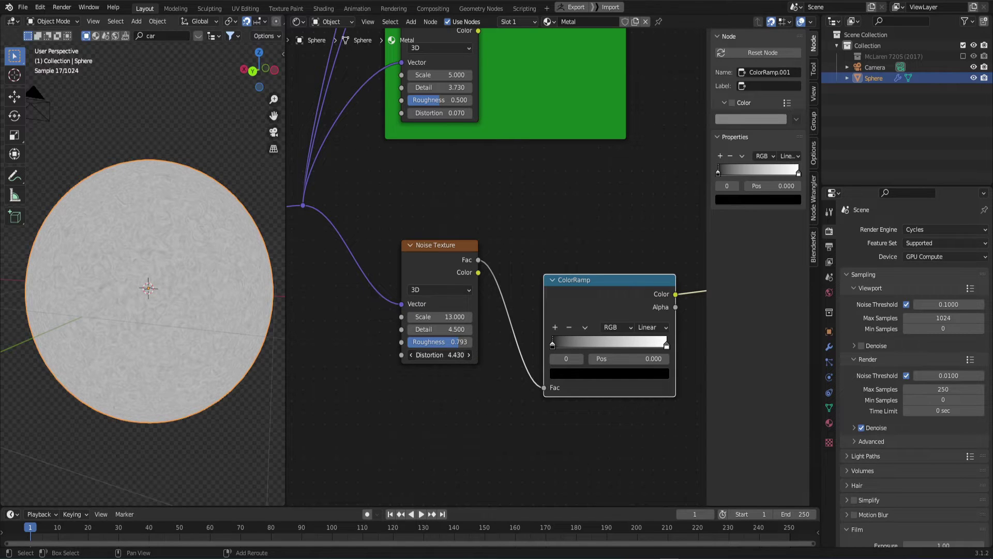
# Tighten the new ColorRamp's black and white stops into thin scratches, with the white stop at position 0.342
pyautogui.scroll(3, 113, 324)
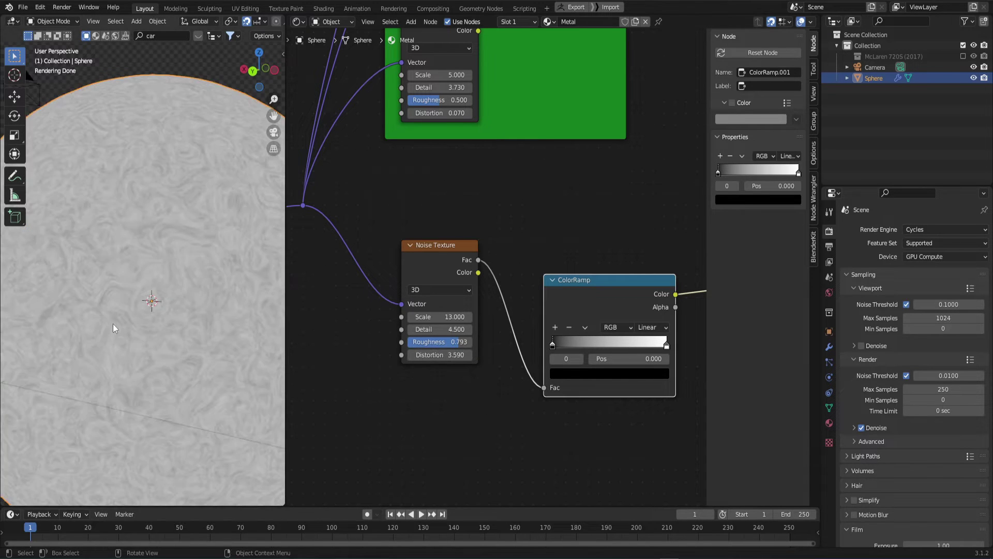
pyautogui.scroll(-3, 166, 326)
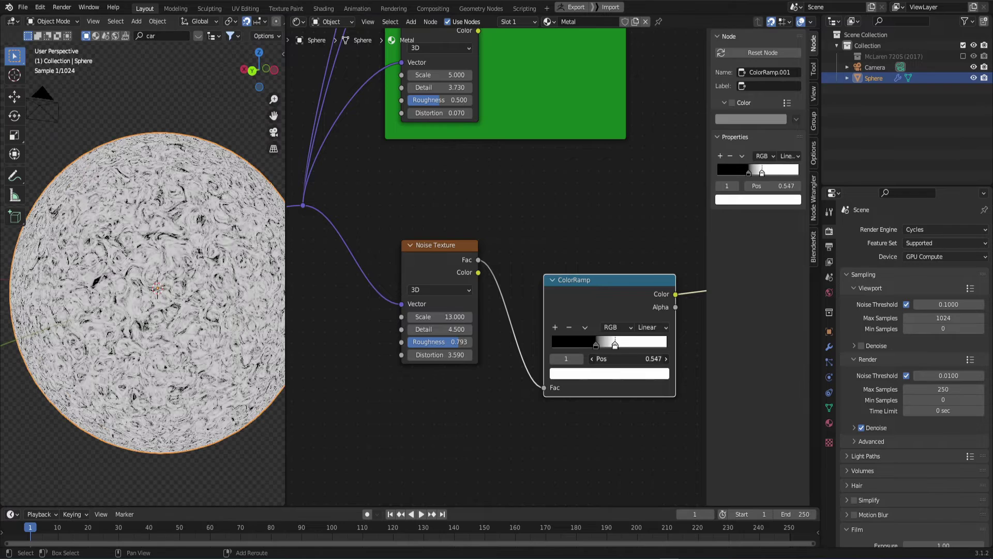
pyautogui.moveTo(630, 358); pyautogui.dragTo(594, 359)
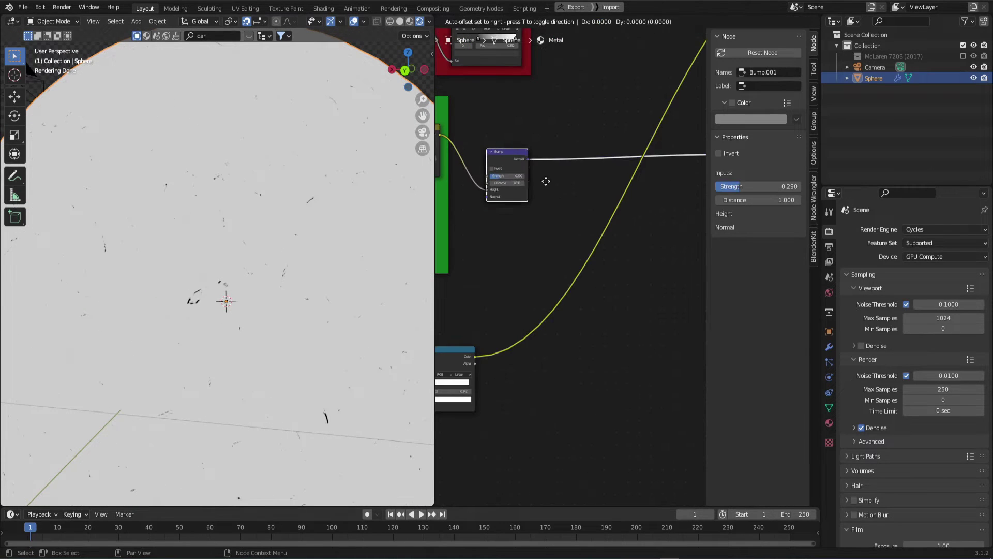
# Duplicate the Bump node into the Normal link, feed the scratch ColorRamp's Color into its Height, and preview the full shader
pyautogui.hotkey('shift', 'd')
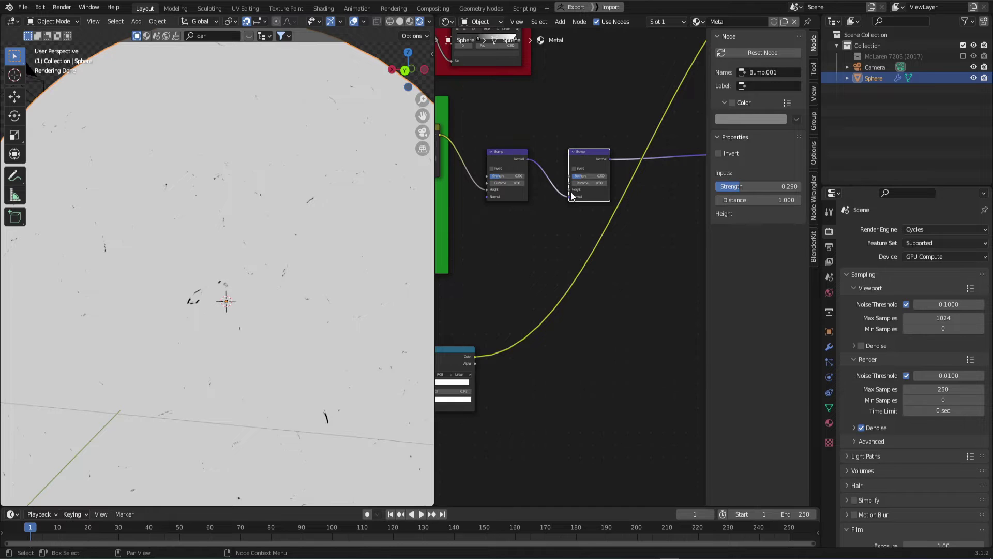
pyautogui.moveTo(572, 197); pyautogui.dragTo(607, 163, button='middle')
pyautogui.moveTo(510, 323); pyautogui.dragTo(581, 250)
pyautogui.moveTo(602, 163); pyautogui.dragTo(602, 156)
pyautogui.moveTo(602, 156); pyautogui.dragTo(602, 157)
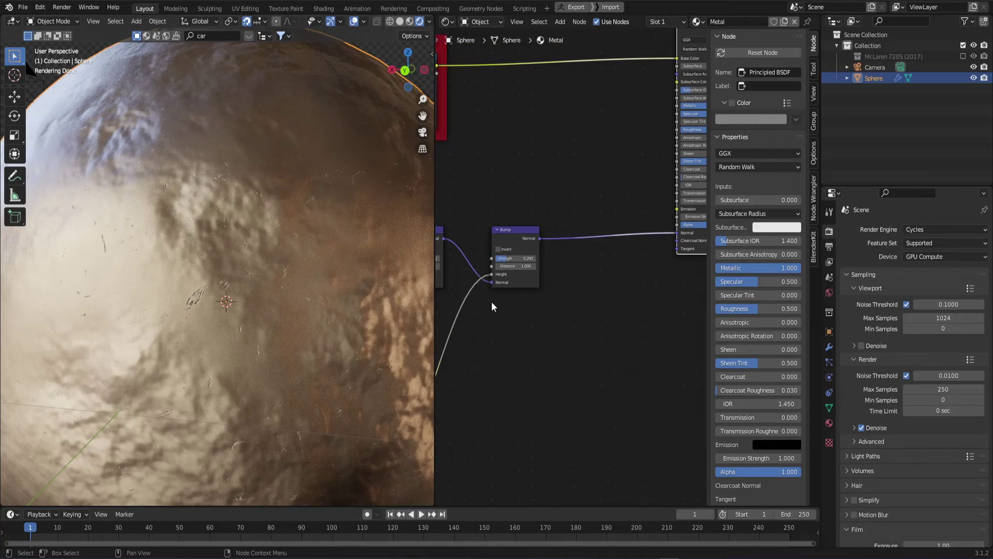
pyautogui.scroll(4, 637, 295)
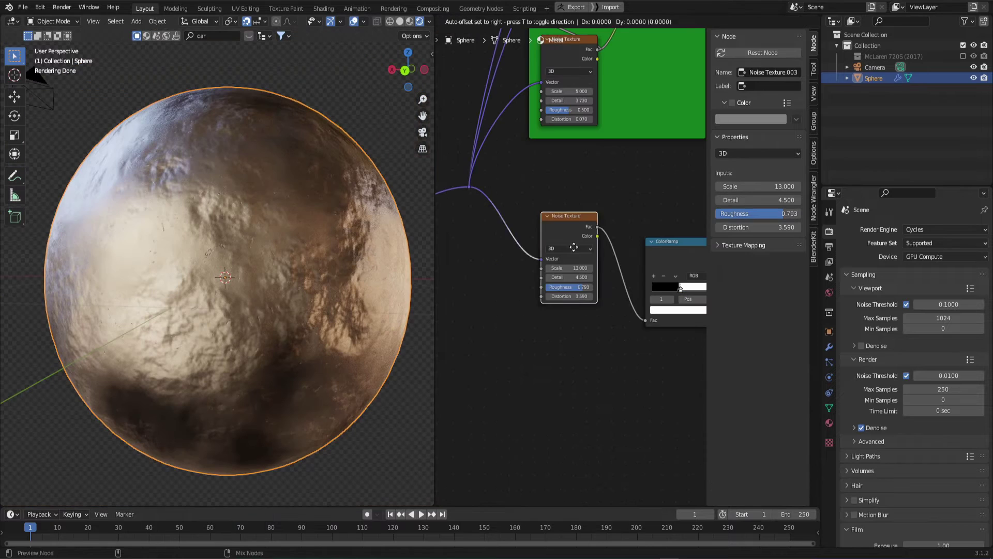
# Duplicate the scratch Noise Texture and its ColorRamp below the originals with their input links kept
pyautogui.click(566, 382)
pyautogui.moveTo(672, 253); pyautogui.dragTo(623, 239, button='middle')
pyautogui.click(633, 237)
pyautogui.hotkey('ctrl', 'shift', 'd')
pyautogui.click(641, 357)
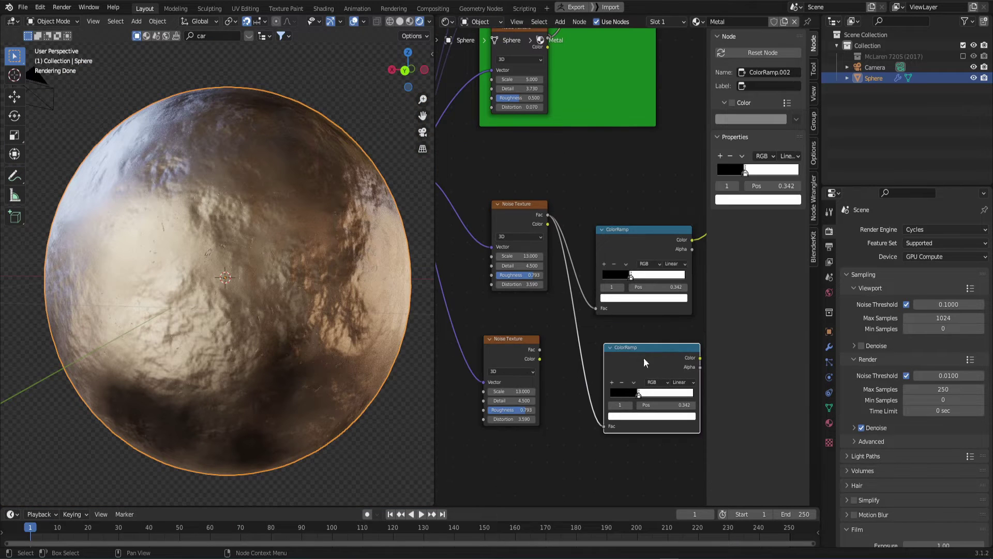
# Cut the duplicated ColorRamp's link from the original noise and connect the duplicated Noise Texture's Fac to it instead
pyautogui.moveTo(601, 333); pyautogui.dragTo(580, 331, button='middle')
pyautogui.keyDown('ctrl'); pyautogui.moveTo(579, 329); pyautogui.dragTo(517, 349, button='right'); pyautogui.keyUp('ctrl')
pyautogui.keyDown('alt'); pyautogui.moveTo(588, 383); pyautogui.dragTo(588, 384, button='right'); pyautogui.keyUp('alt')
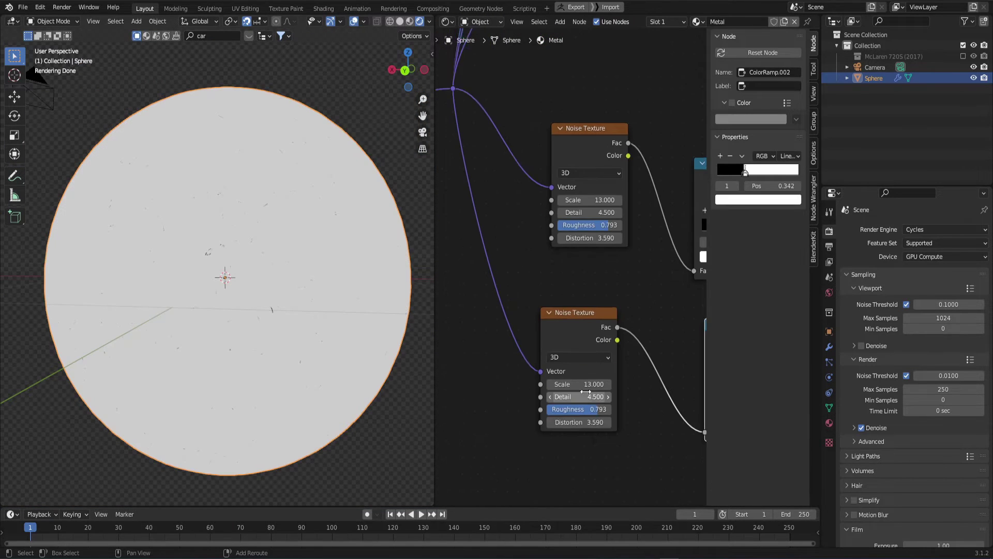
# Insert the duplicated Bump node into the Normal link, feed the second scratch ColorRamp's Color into its Height, and preview the full shader
pyautogui.moveTo(580, 399); pyautogui.dragTo(574, 352, button='middle')
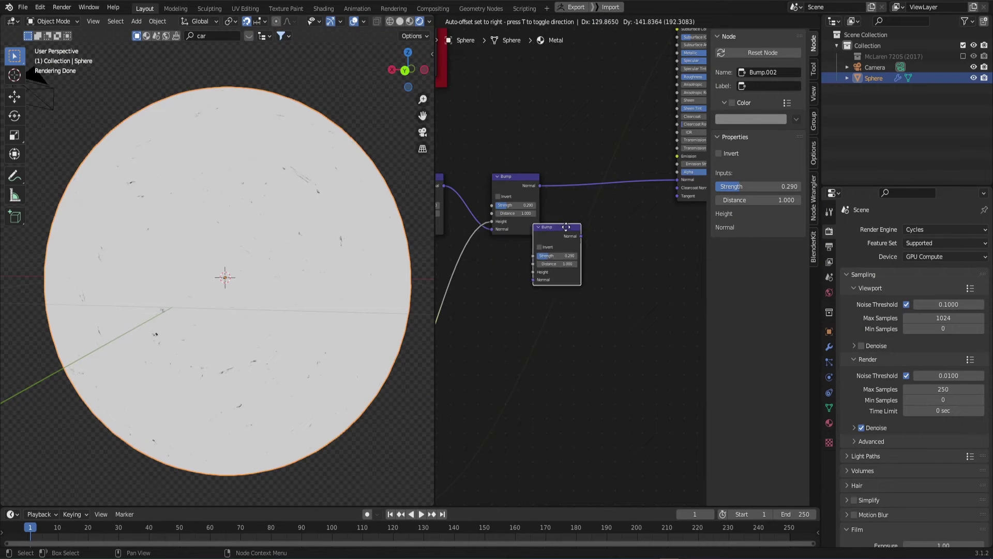
pyautogui.moveTo(558, 229); pyautogui.dragTo(579, 172)
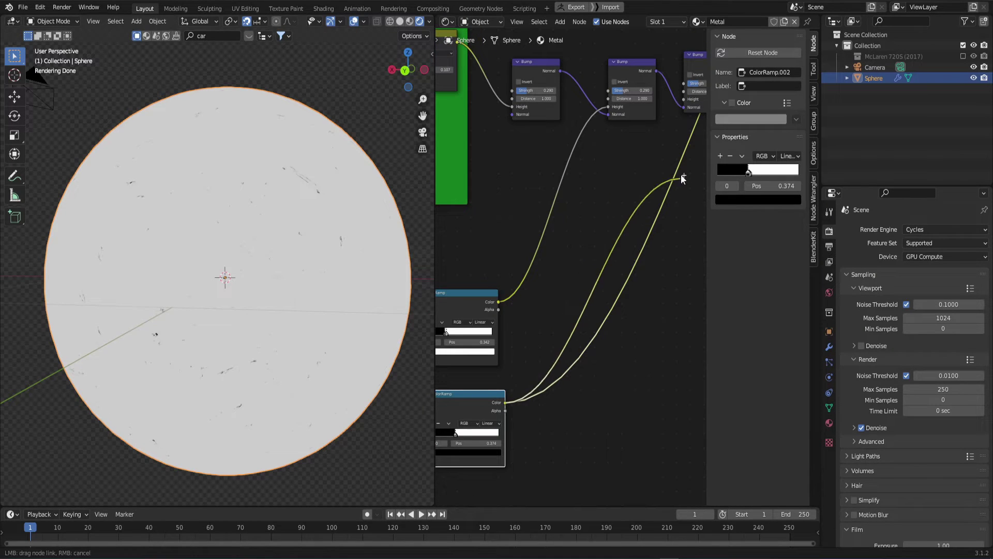
pyautogui.moveTo(681, 179); pyautogui.dragTo(672, 98)
pyautogui.moveTo(652, 222); pyautogui.dragTo(596, 251, button='middle')
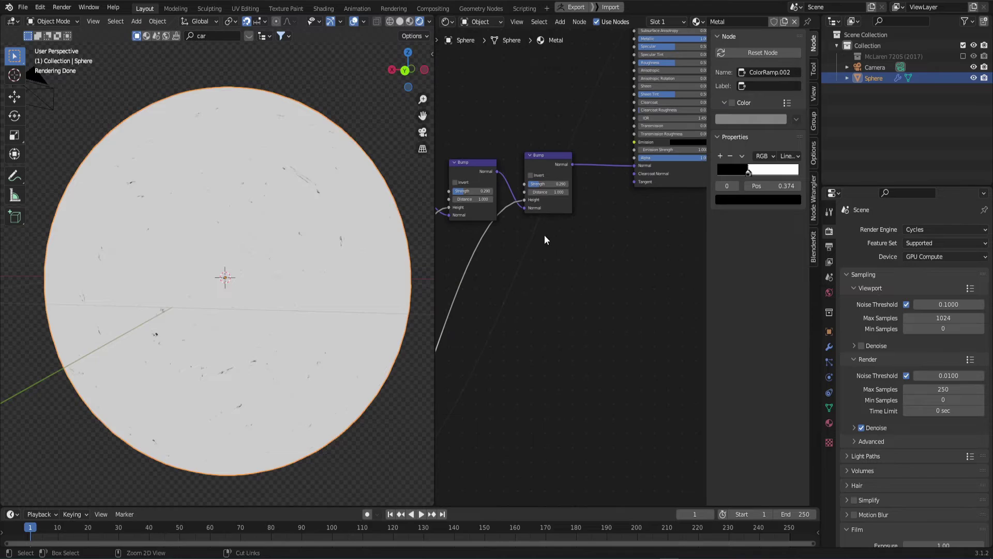
pyautogui.click(647, 180)
# Add a Wave Texture below the scratch Noise Textures and connect the shared texture coordinates to its Vector input
pyautogui.write('wave')
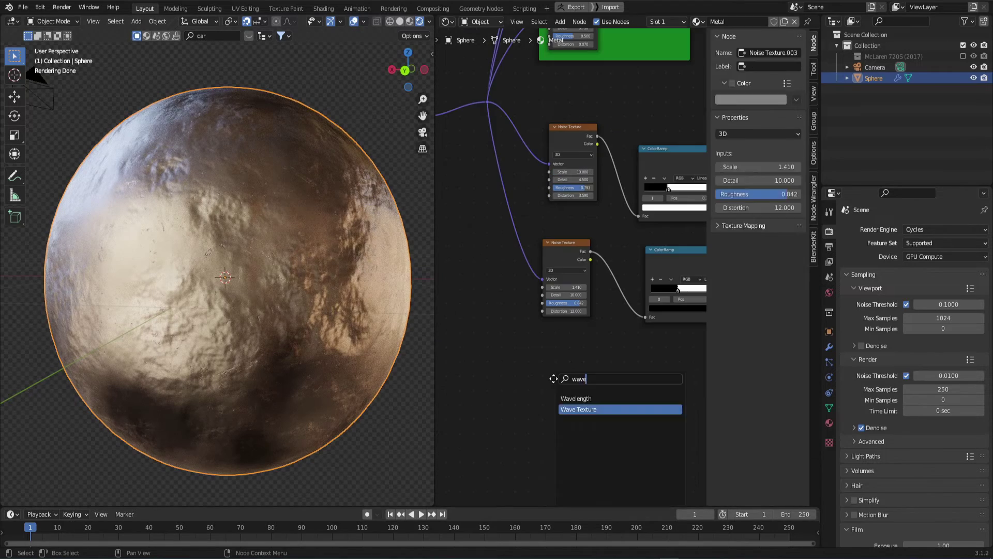
pyautogui.press('Return')
pyautogui.click(539, 351)
pyautogui.scroll(-2, 524, 344)
pyautogui.moveTo(524, 344); pyautogui.dragTo(531, 340, button='middle')
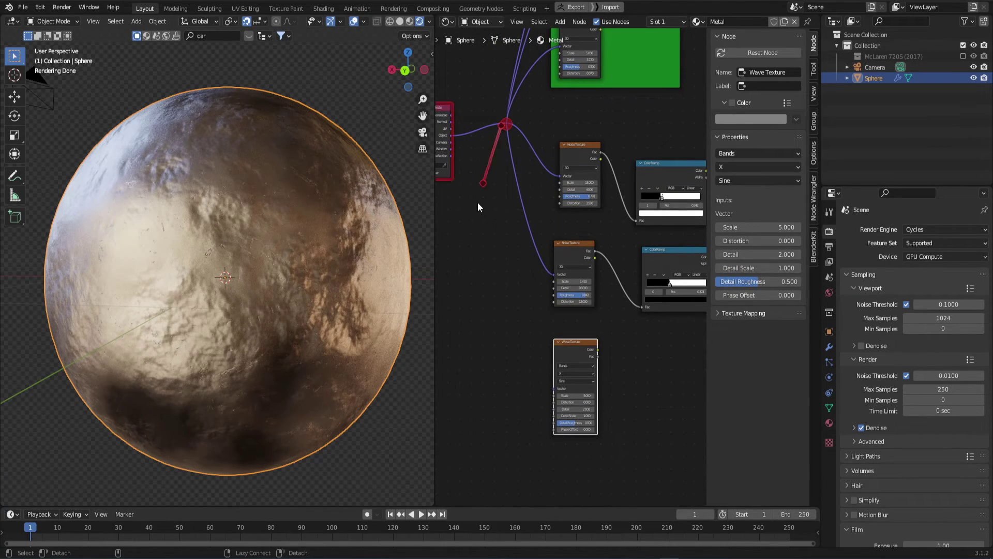
pyautogui.keyDown('alt'); pyautogui.moveTo(470, 267); pyautogui.dragTo(572, 433, button='right'); pyautogui.keyUp('alt')
pyautogui.keyDown('alt'); pyautogui.moveTo(572, 434); pyautogui.dragTo(572, 435, button='right'); pyautogui.keyUp('alt')
# Add a MixRGB node beside the Wave Texture and connect the wave's Color to Color1
pyautogui.hotkey('shift', 'a')
pyautogui.write('mix')
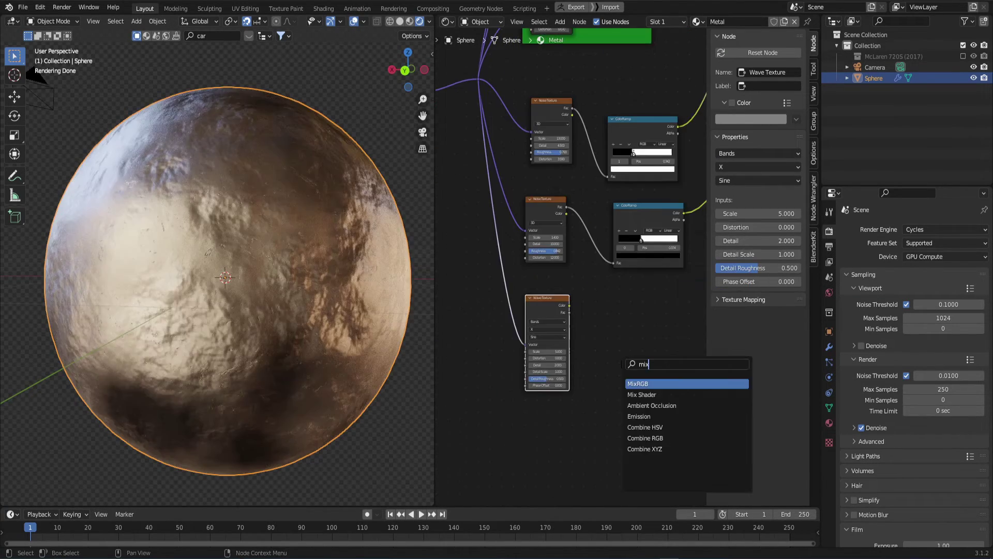
pyautogui.press('Return')
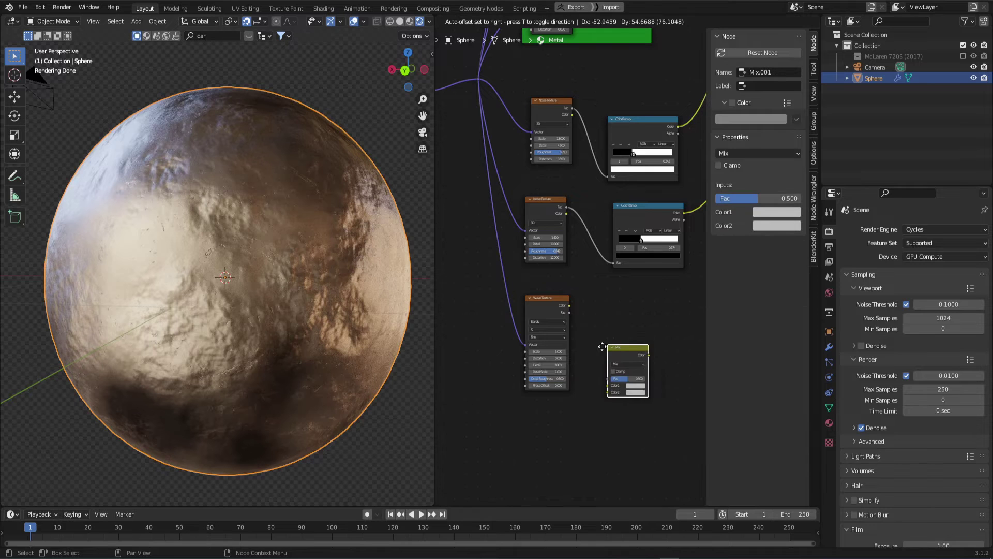
pyautogui.click(596, 333)
pyautogui.moveTo(569, 305); pyautogui.dragTo(597, 373)
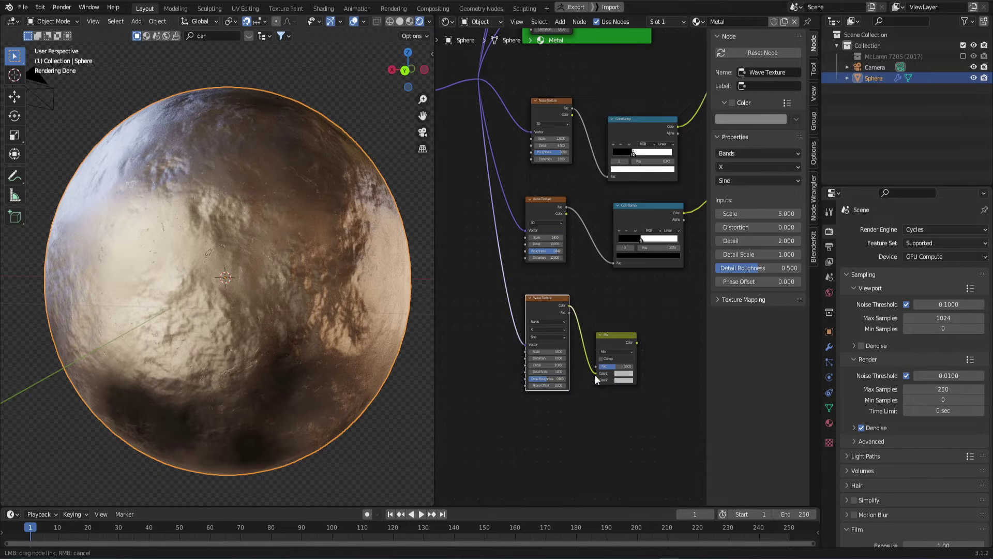
pyautogui.moveTo(596, 373); pyautogui.dragTo(607, 352, button='middle')
# Add a Musgrave Texture below the Wave Texture, connect its Height to the Mix node's Color2, and increase its Scale
pyautogui.hotkey('shift', 'a')
pyautogui.write('musgr')
pyautogui.press('Return')
pyautogui.click(576, 404)
pyautogui.moveTo(604, 364); pyautogui.dragTo(606, 360)
pyautogui.scroll(5, 605, 360)
pyautogui.moveTo(605, 361); pyautogui.dragTo(539, 336, button='middle')
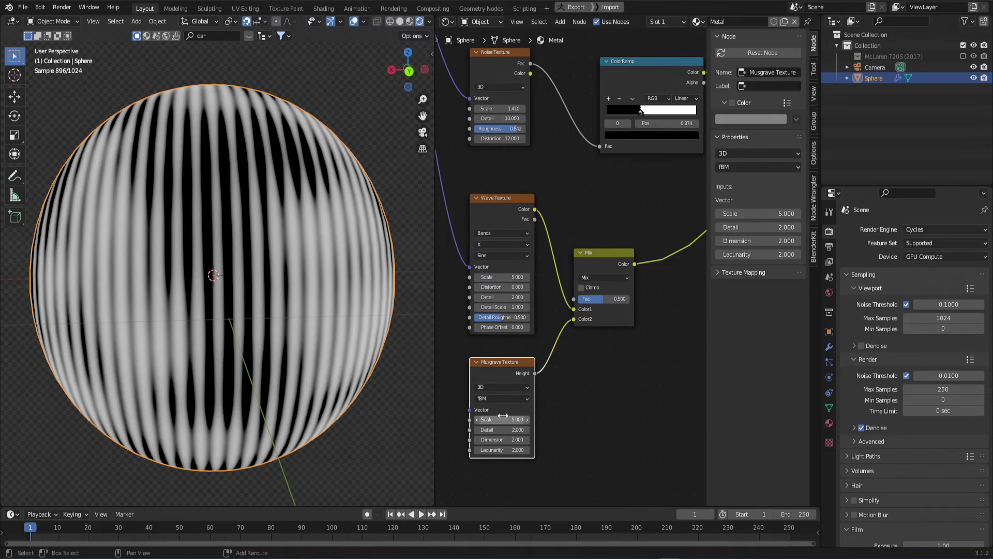
pyautogui.moveTo(501, 417); pyautogui.dragTo(523, 417)
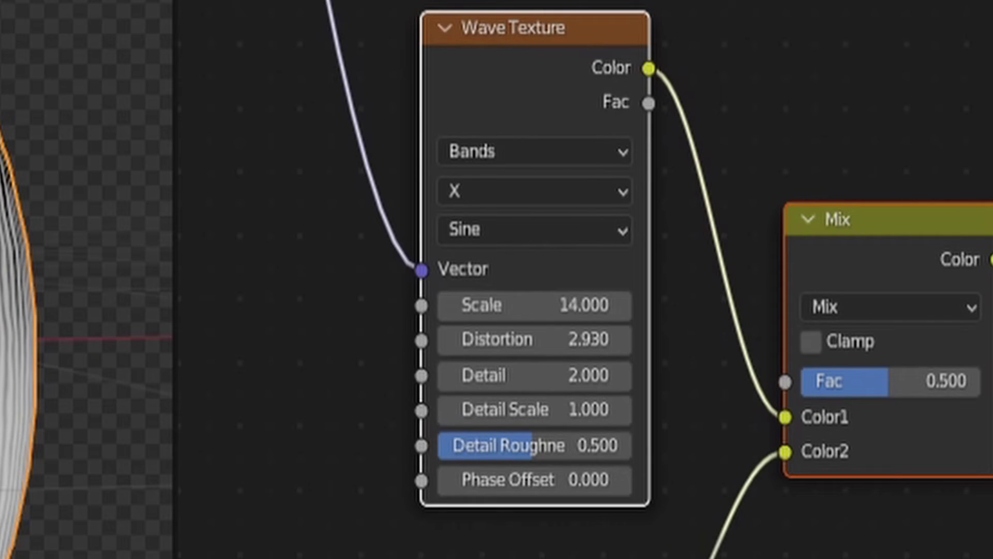
# Duplicate a scratch ColorRamp onto the wave Mix output and adjust its stops to thin scratches, with the black stop at position 0.909
pyautogui.hotkey('shift', 'd')
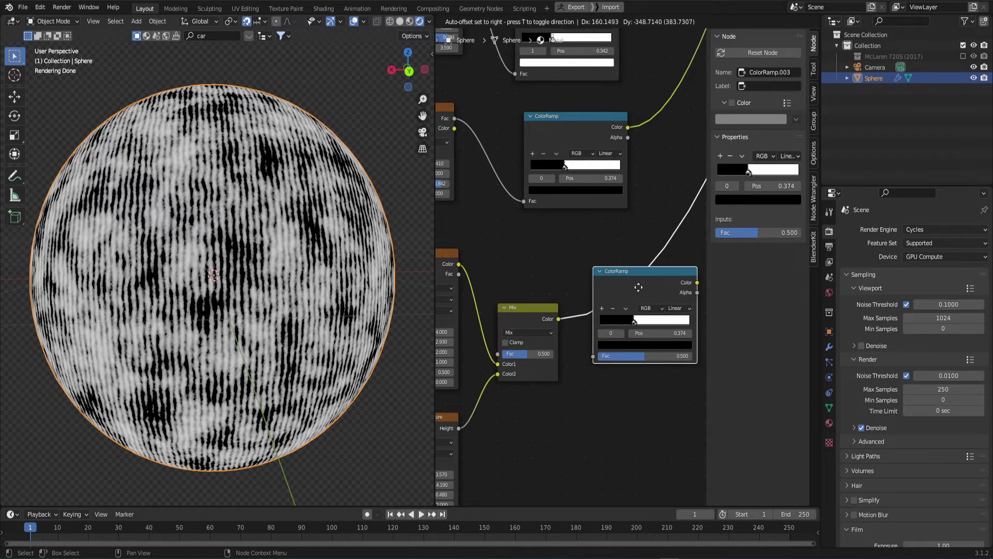
pyautogui.click(638, 287)
pyautogui.moveTo(596, 420); pyautogui.dragTo(556, 414, button='middle')
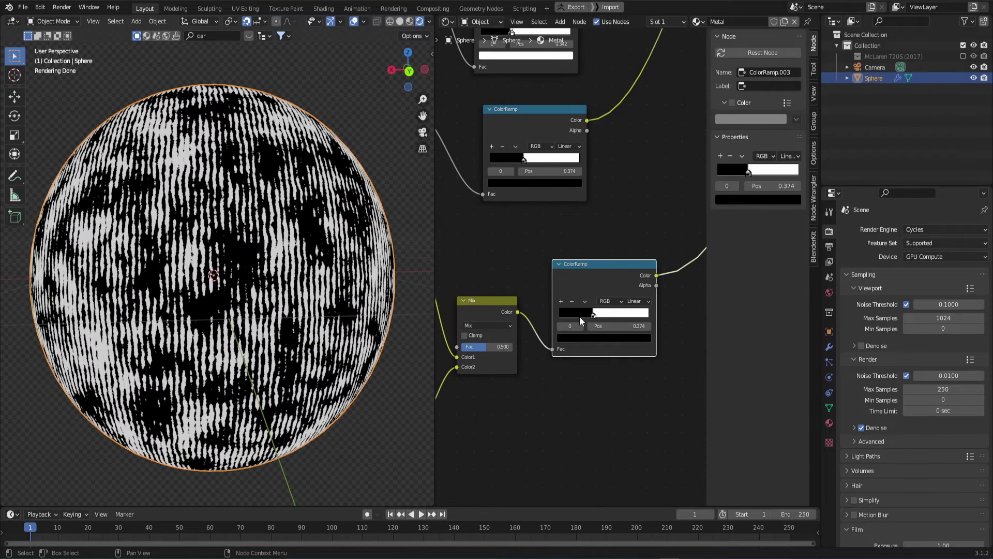
pyautogui.scroll(2, 594, 372)
pyautogui.moveTo(636, 342); pyautogui.dragTo(574, 341)
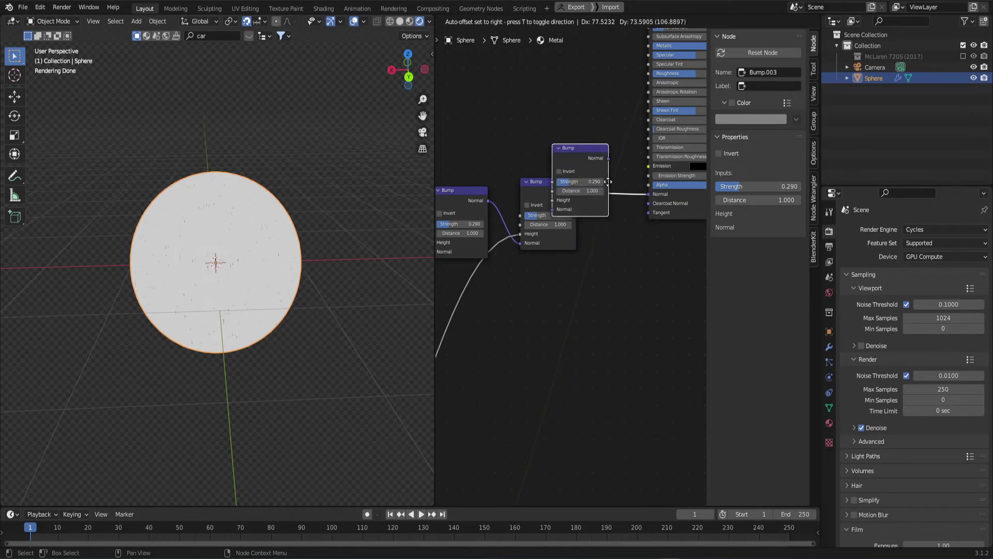
# Duplicate the last Bump into the Normal link, feed the wave ColorRamp's Color into its Height, and preview the full shader
pyautogui.hotkey('shift', 'd')
pyautogui.click(558, 195)
pyautogui.scroll(-8, 558, 194)
pyautogui.moveTo(559, 195); pyautogui.dragTo(613, 90, button='middle')
pyautogui.moveTo(496, 376); pyautogui.dragTo(625, 175)
pyautogui.scroll(10, 634, 179)
pyautogui.moveTo(636, 179); pyautogui.dragTo(565, 338, button='middle')
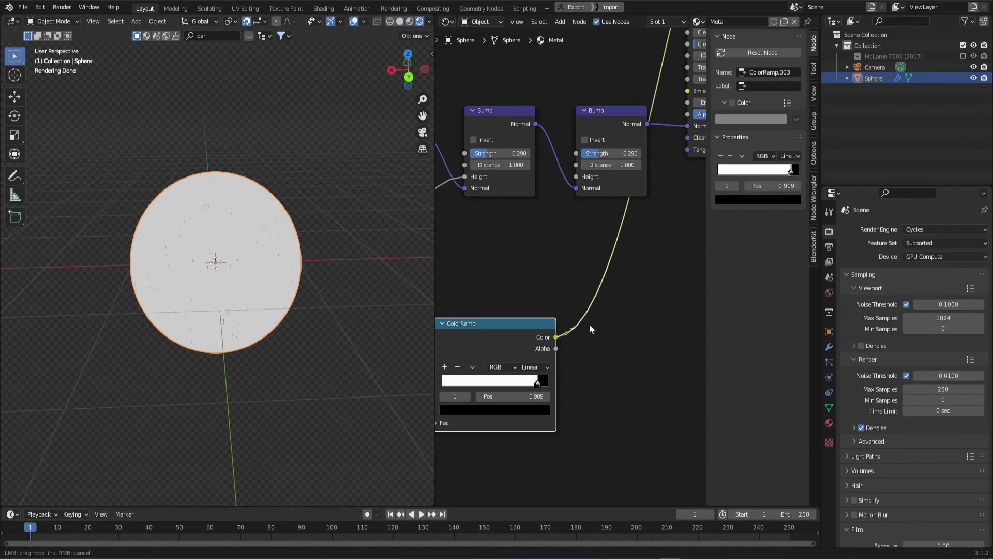
pyautogui.scroll(-3, 613, 297)
pyautogui.moveTo(618, 311); pyautogui.dragTo(540, 355, button='middle')
pyautogui.keyDown('ctrl'); pyautogui.keyDown('shift'); pyautogui.click(639, 219); pyautogui.keyUp('shift'); pyautogui.keyUp('ctrl')
pyautogui.scroll(5, 222, 275)
pyautogui.keyDown('shift'); pyautogui.moveTo(269, 275); pyautogui.dragTo(281, 324, button='middle'); pyautogui.keyUp('shift')
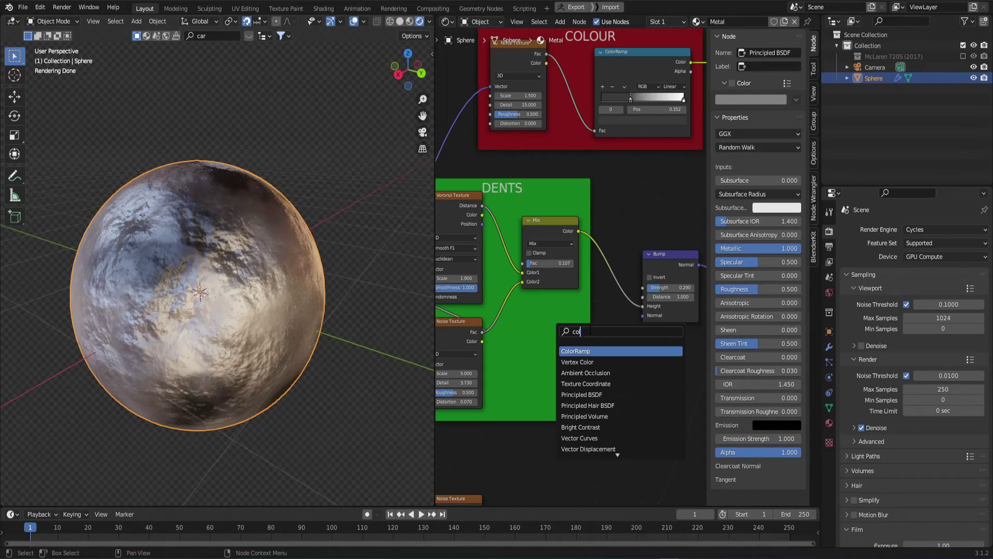
# Insert a new ColorRamp between the DENTS Mix node and the first Bump node
pyautogui.click(595, 348)
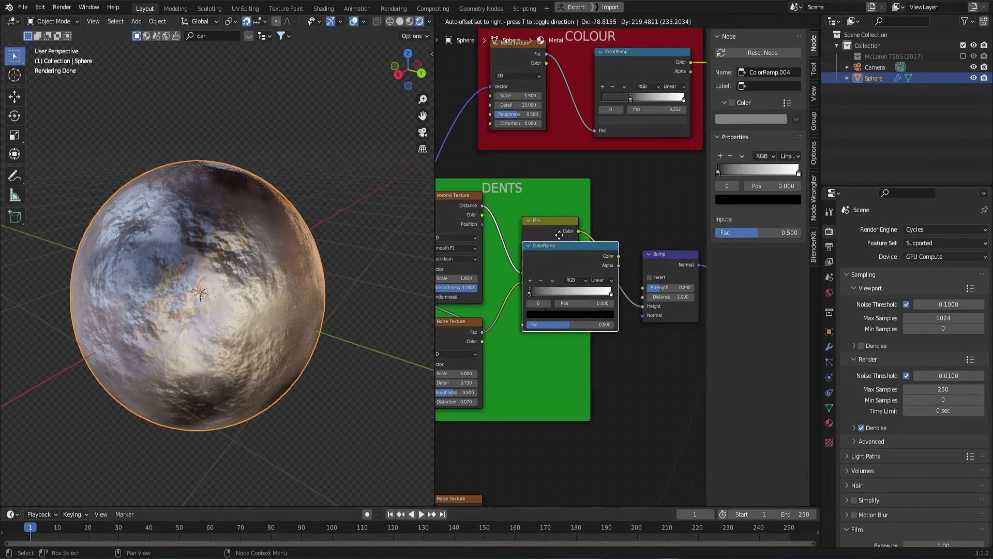
pyautogui.click(580, 222)
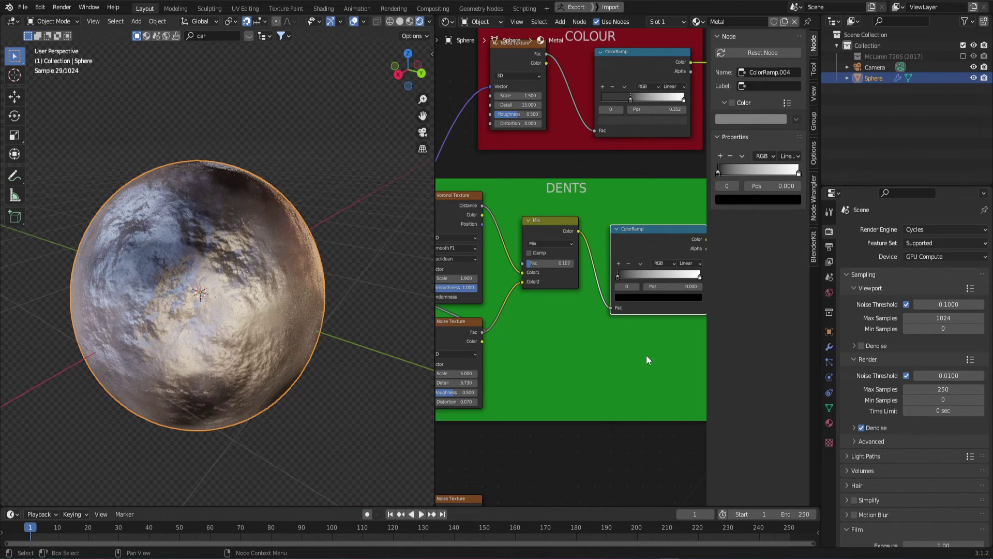
pyautogui.moveTo(647, 355); pyautogui.dragTo(575, 364, button='middle')
# Lighten the DENTS ColorRamp's black stop to dark grey and move its white stop to position 0.872
pyautogui.scroll(5, 579, 306)
pyautogui.click(578, 307)
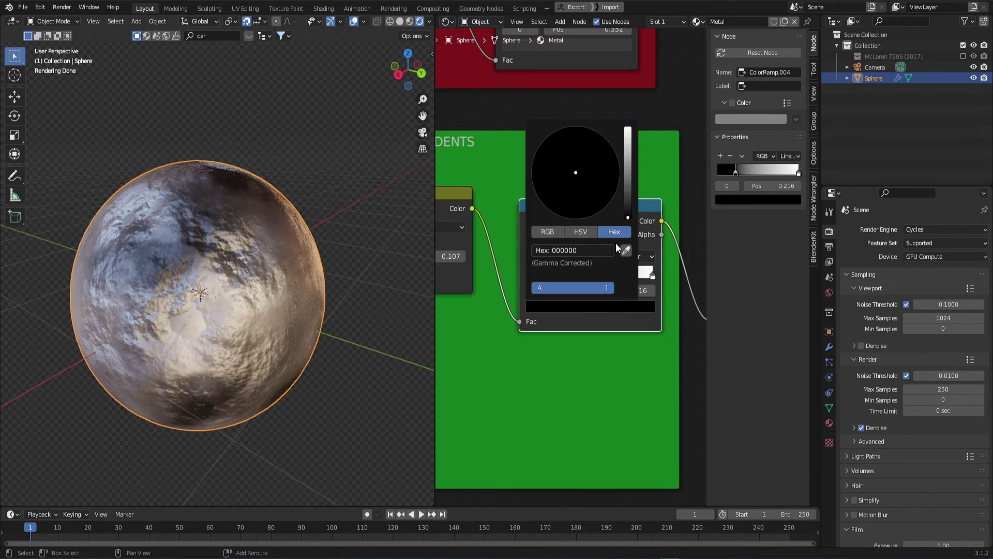
pyautogui.moveTo(629, 214); pyautogui.dragTo(628, 205)
pyautogui.moveTo(613, 291); pyautogui.dragTo(602, 290)
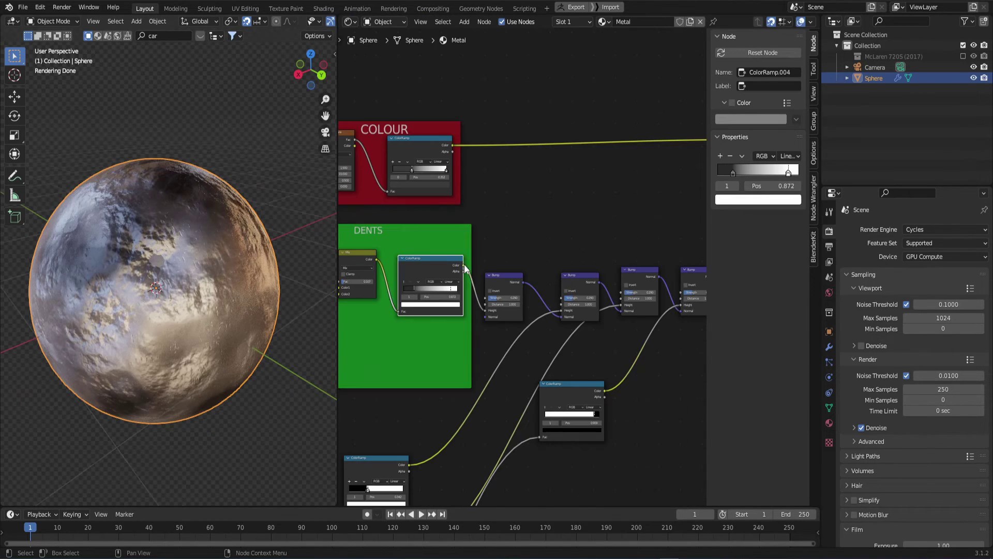
# Connect the DENTS ColorRamp's Color to the Principled BSDF's Roughness and lighten the ramp's dark grey stop
pyautogui.moveTo(463, 265); pyautogui.dragTo(518, 252)
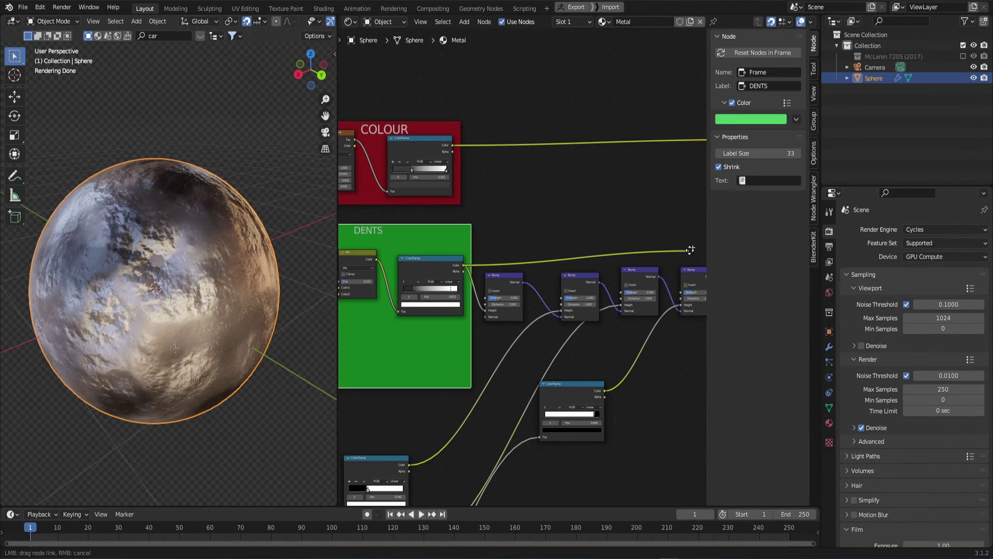
pyautogui.moveTo(693, 250); pyautogui.dragTo(596, 243)
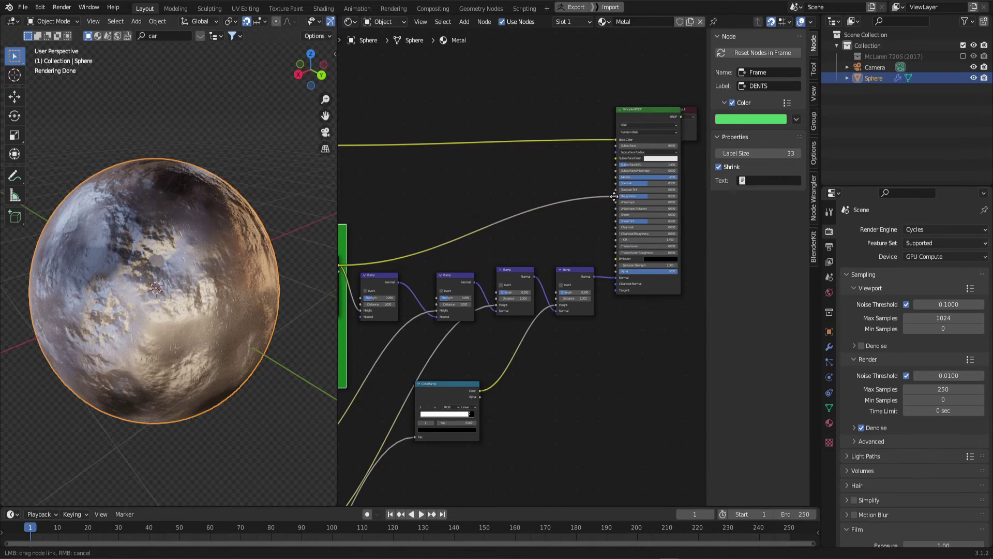
pyautogui.moveTo(614, 196); pyautogui.dragTo(614, 197)
pyautogui.moveTo(613, 203); pyautogui.dragTo(524, 234, button='middle')
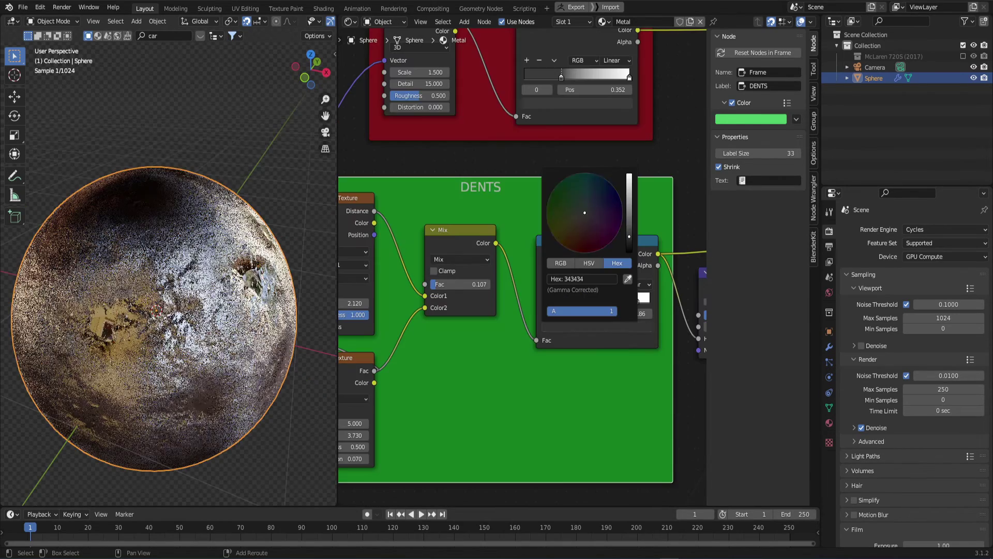
pyautogui.moveTo(629, 236); pyautogui.dragTo(629, 204)
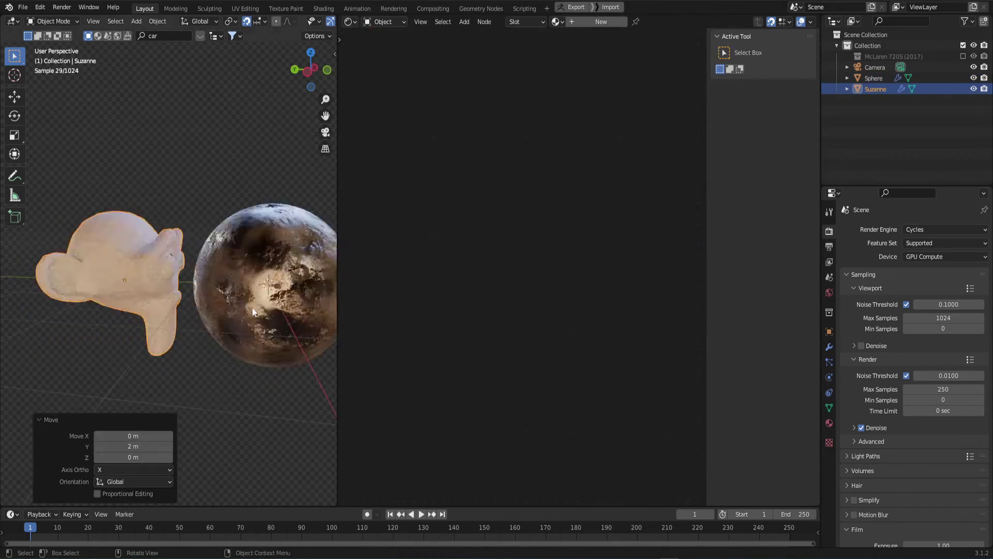
# Rotate the Suzanne monkey freely and reposition it beside the sphere along the Y axis
pyautogui.press('r')
pyautogui.press('r')
pyautogui.click(243, 295)
pyautogui.press('g')
pyautogui.press('y')
pyautogui.click(222, 284)
# Add the sphere to the selection as the active object and link its Metal material to Suzanne
pyautogui.moveTo(223, 284); pyautogui.dragTo(246, 255, button='middle')
pyautogui.scroll(-3, 246, 255)
pyautogui.keyDown('shift'); pyautogui.click(223, 252); pyautogui.keyUp('shift')
pyautogui.hotkey('ctrl', 'l')
pyautogui.click(138, 266)
pyautogui.scroll(3, 138, 266)
pyautogui.moveTo(139, 266); pyautogui.dragTo(169, 311, button='middle')
# Maximize the node editor and move the Material Output node clear of the Principled BSDF
pyautogui.hotkey('ctrl', 'space')
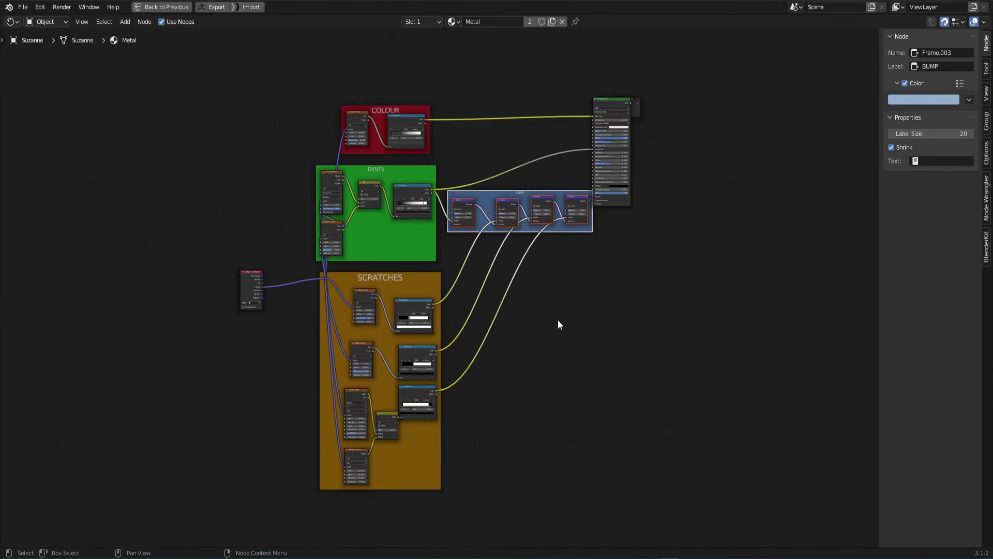
pyautogui.scroll(3, 592, 313)
pyautogui.moveTo(690, 63); pyautogui.dragTo(747, 66)
pyautogui.moveTo(613, 338); pyautogui.dragTo(598, 331, button='middle')
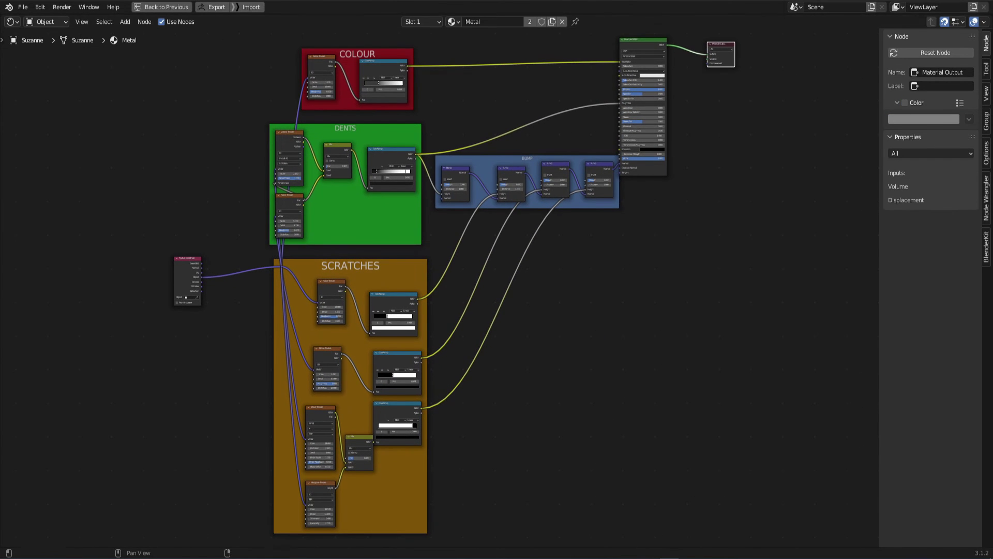